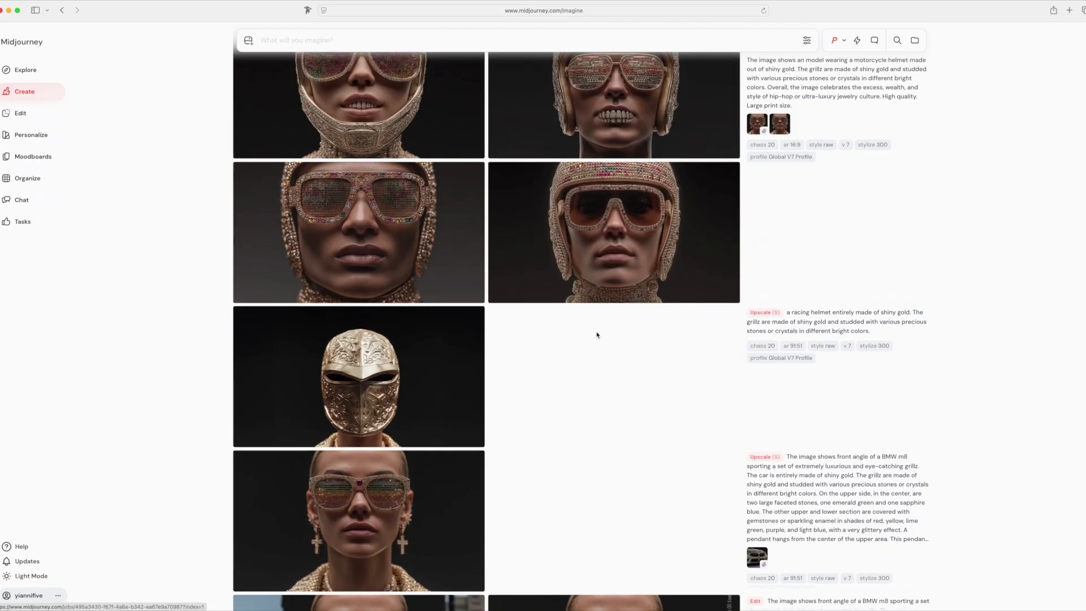
Enable the gems-helmet layer mask and show the Shadow layer beneath the helmet.
scroll(596, 332, "up", 3)
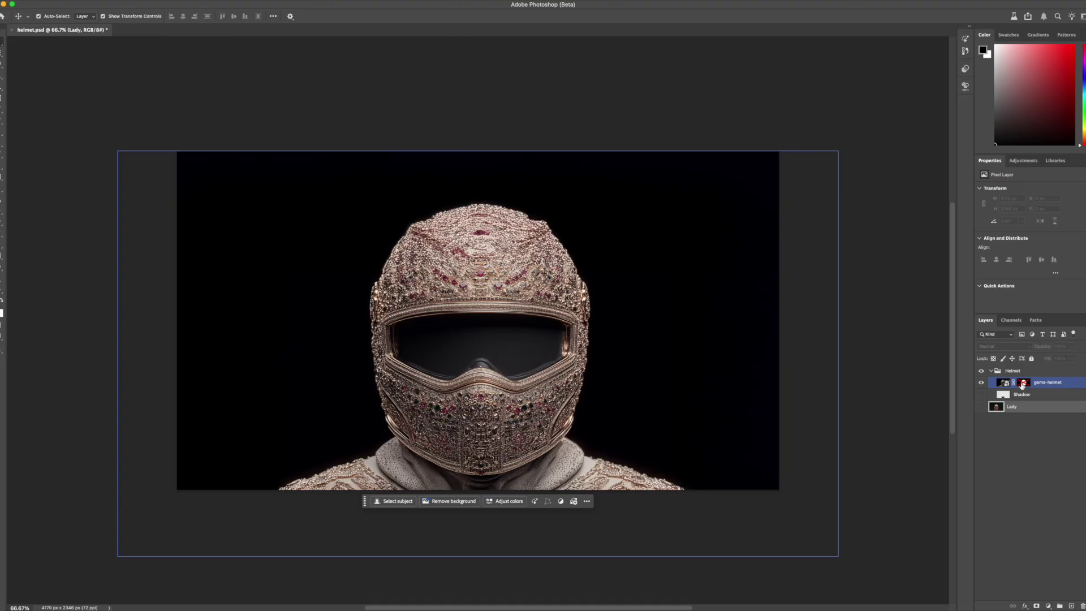
left_click(1022, 384, "shift")
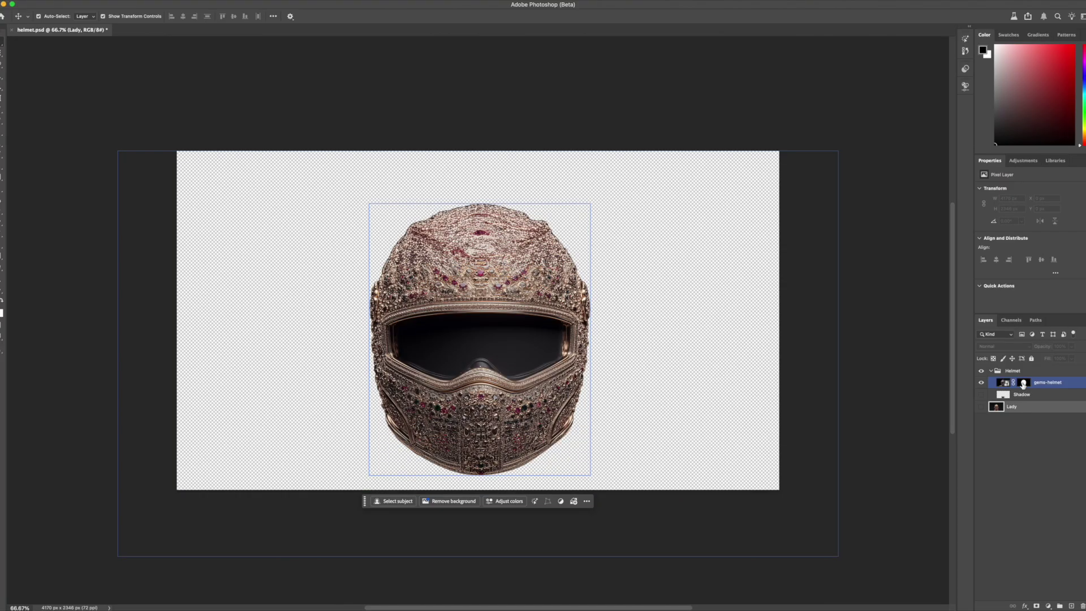
left_click(981, 395)
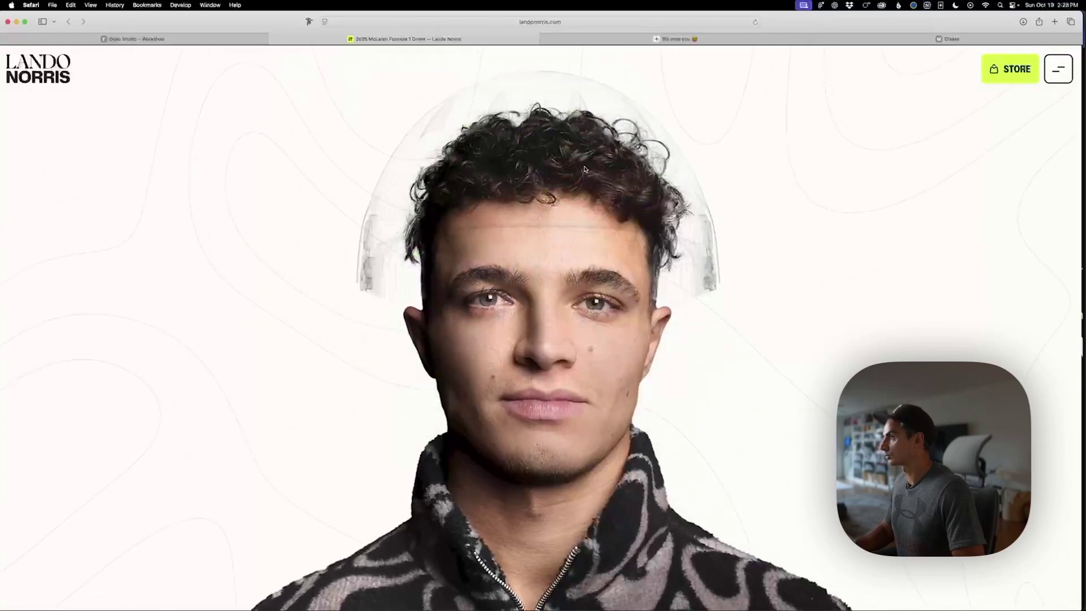
Glance at the third tab, return to landonorris.com, then switch to the Midjourney Create tab.
left_click(679, 38)
left_click(476, 41)
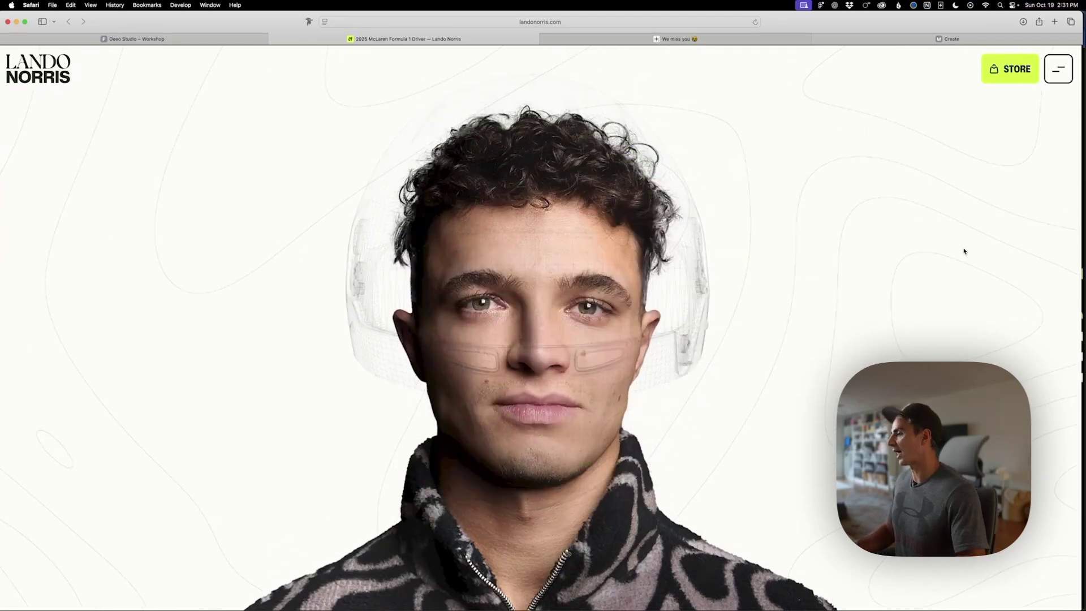
left_click(973, 37)
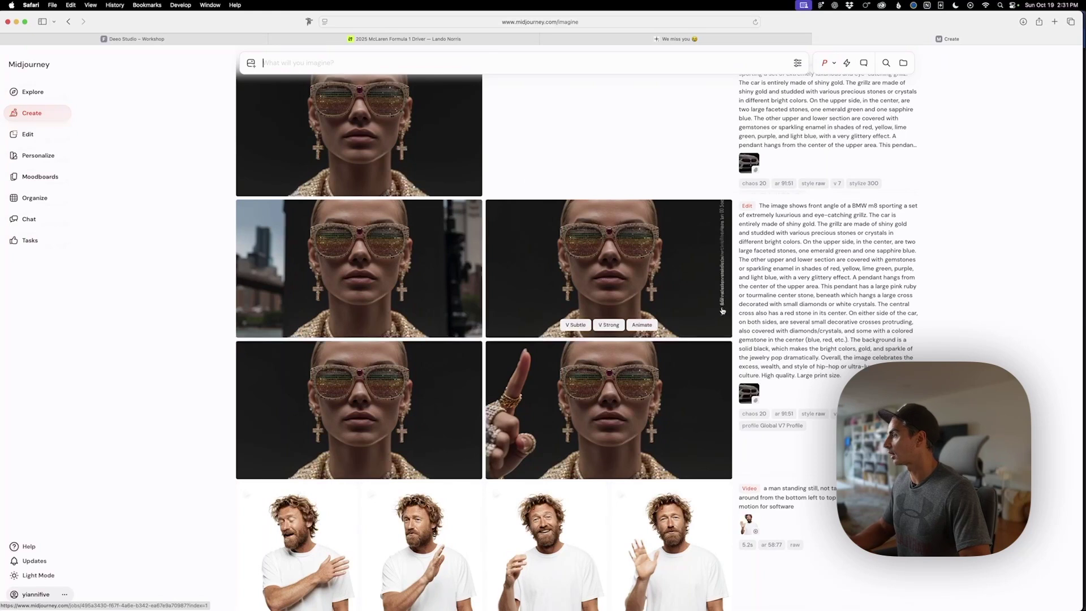
Enlarge the glasses portrait and the full-face jeweled helmet image, then return to Photoshop's helmet.psd.
left_click(342, 391)
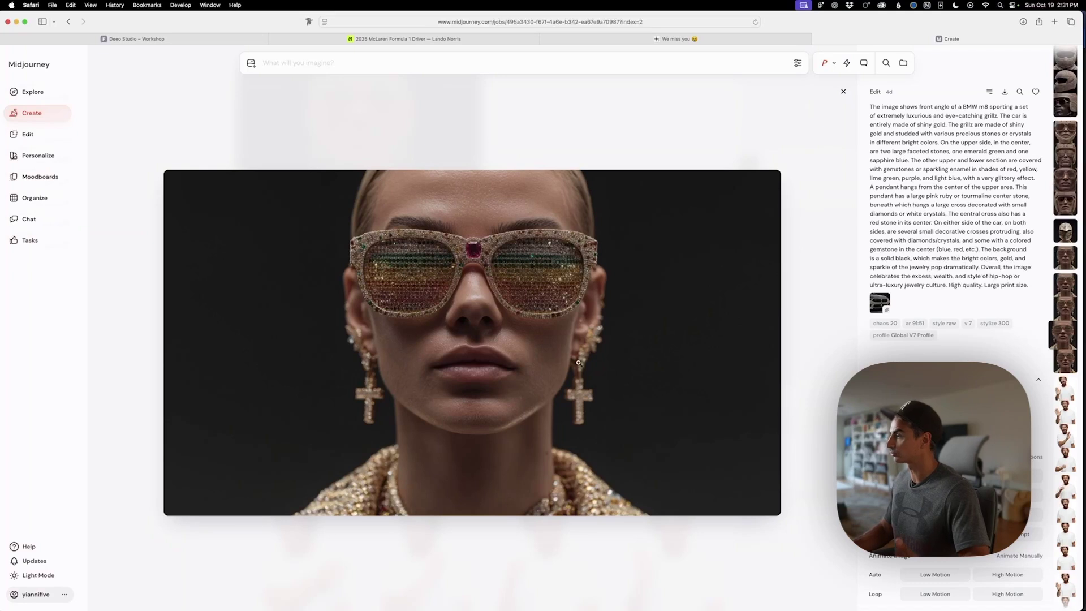
key("Escape")
scroll(593, 332, "up", 10)
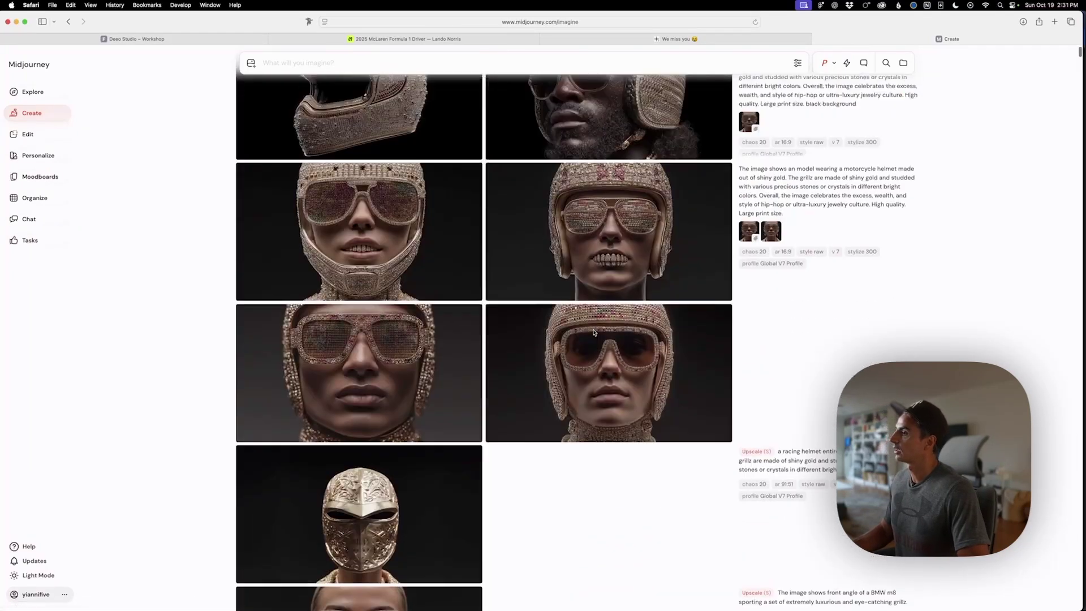
scroll(594, 333, "up", 3)
scroll(645, 390, "up", 5)
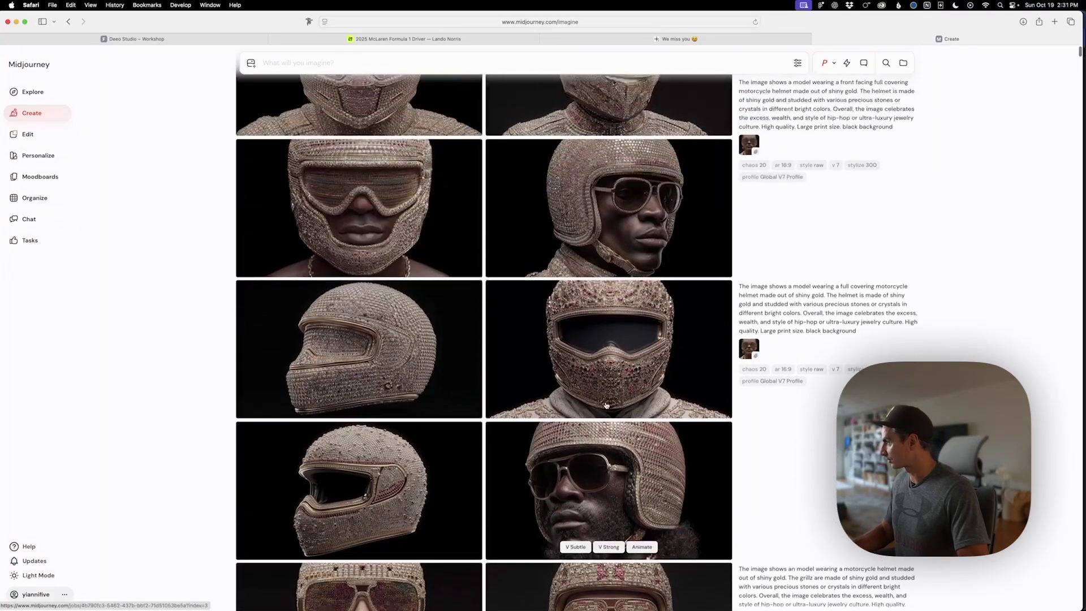
left_click(606, 355)
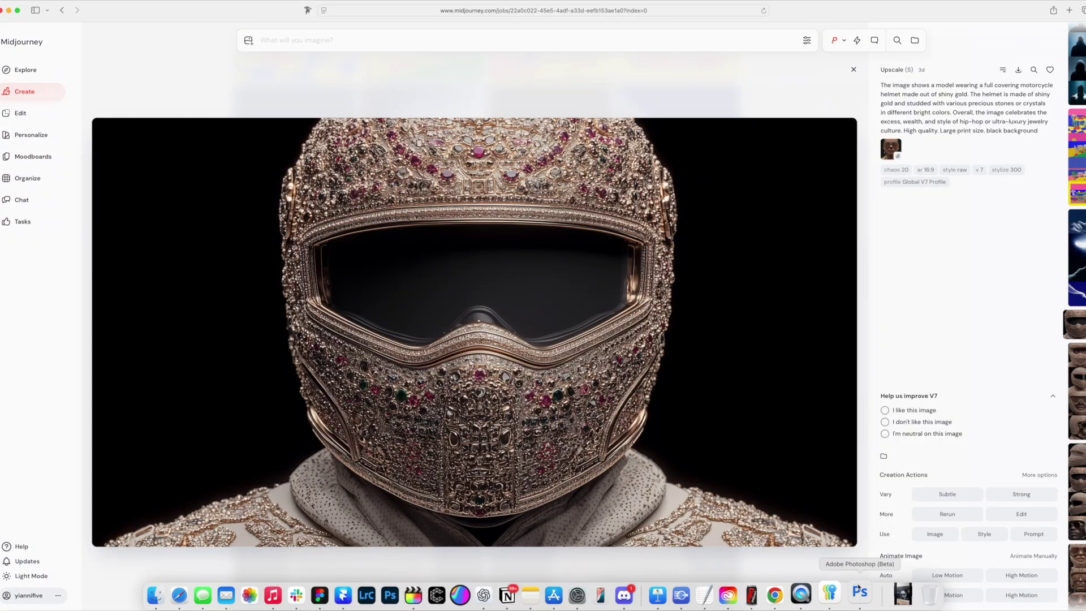
left_click(853, 601)
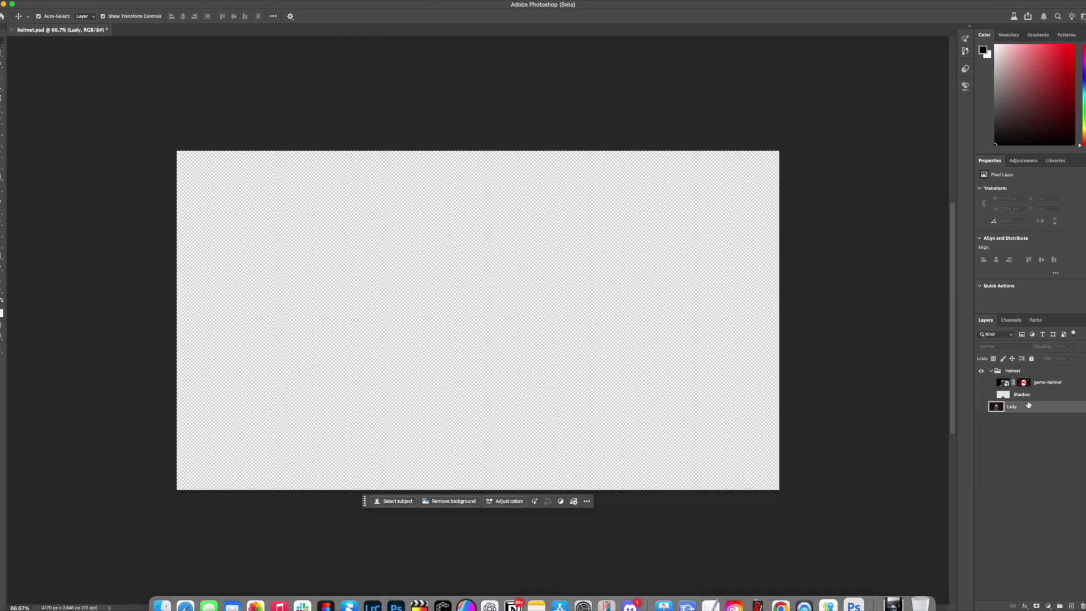
Enable the gems-helmet mask and show the Shadow and Lady layers beneath the helmet.
left_click(982, 407)
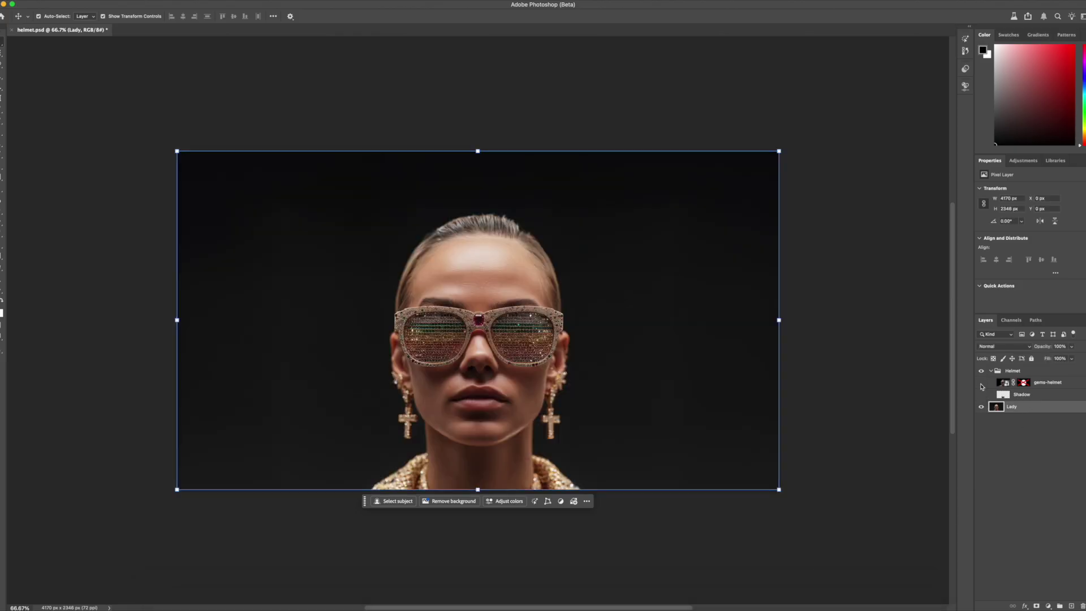
left_click(982, 382, "alt")
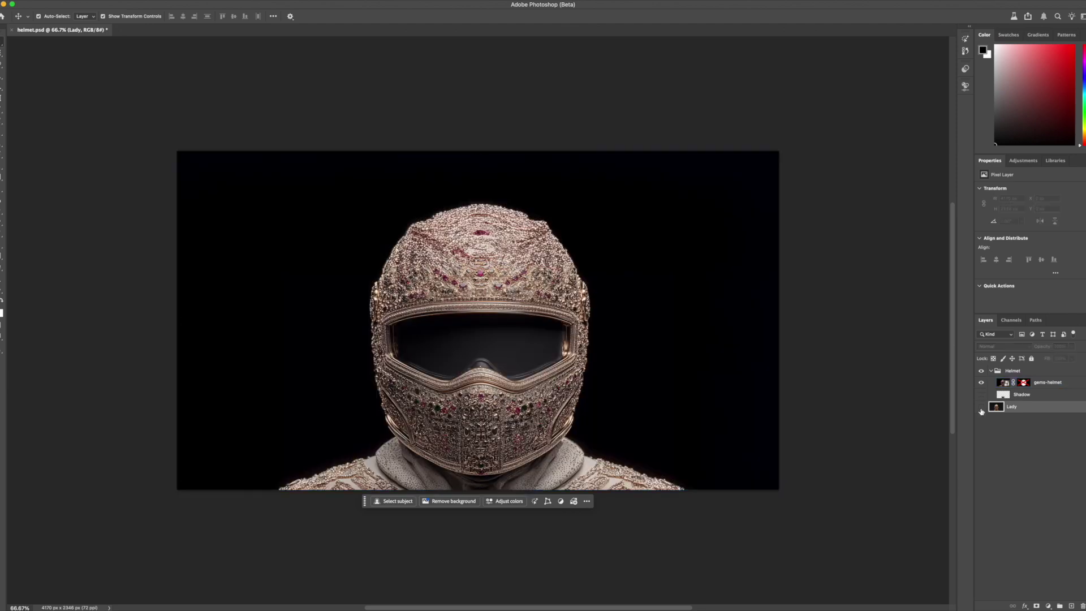
left_click(1021, 385)
left_click(1023, 385, "shift")
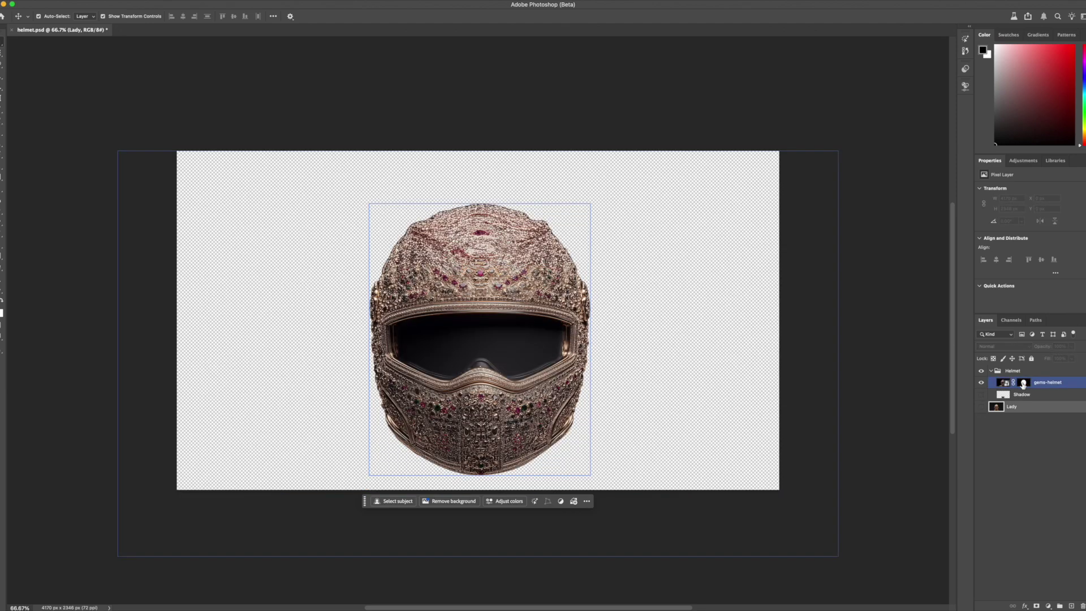
left_click(980, 395)
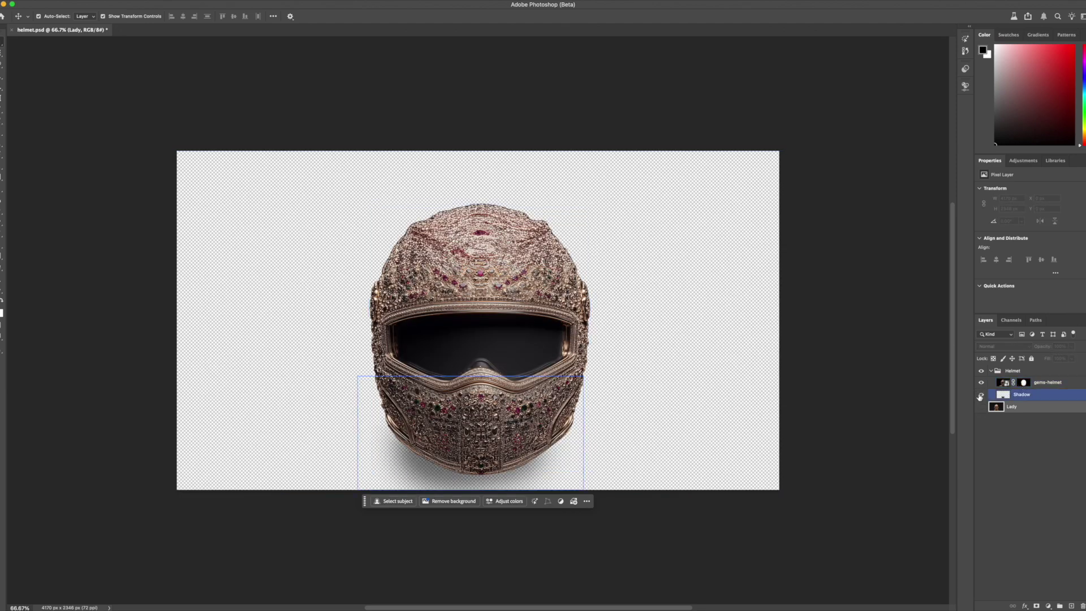
left_click(981, 407)
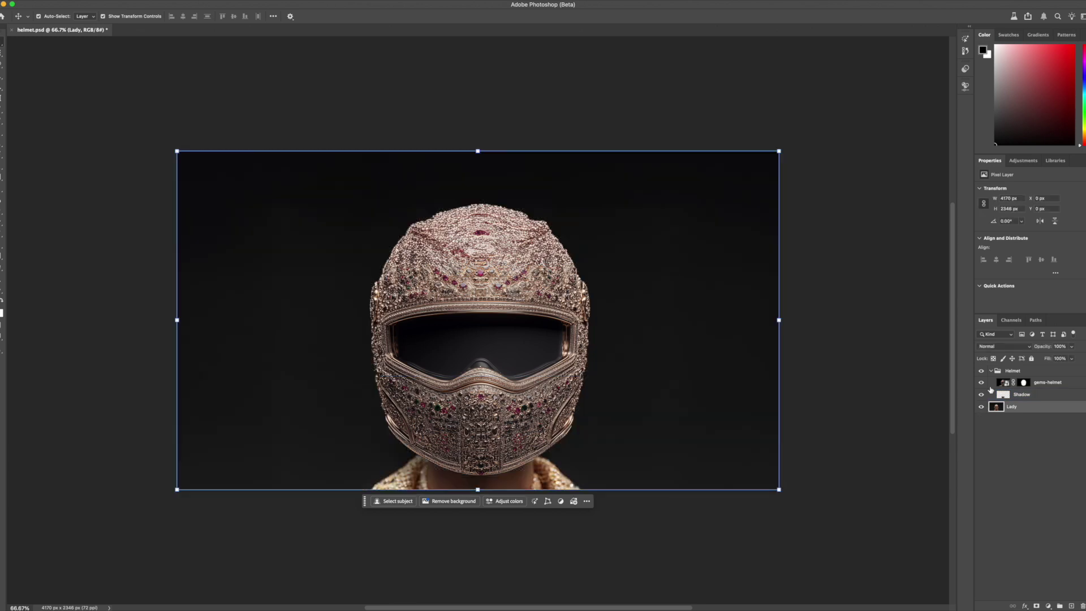
Toggle the Helmet group on and off to compare the helmet against the lady's face.
left_click(981, 372)
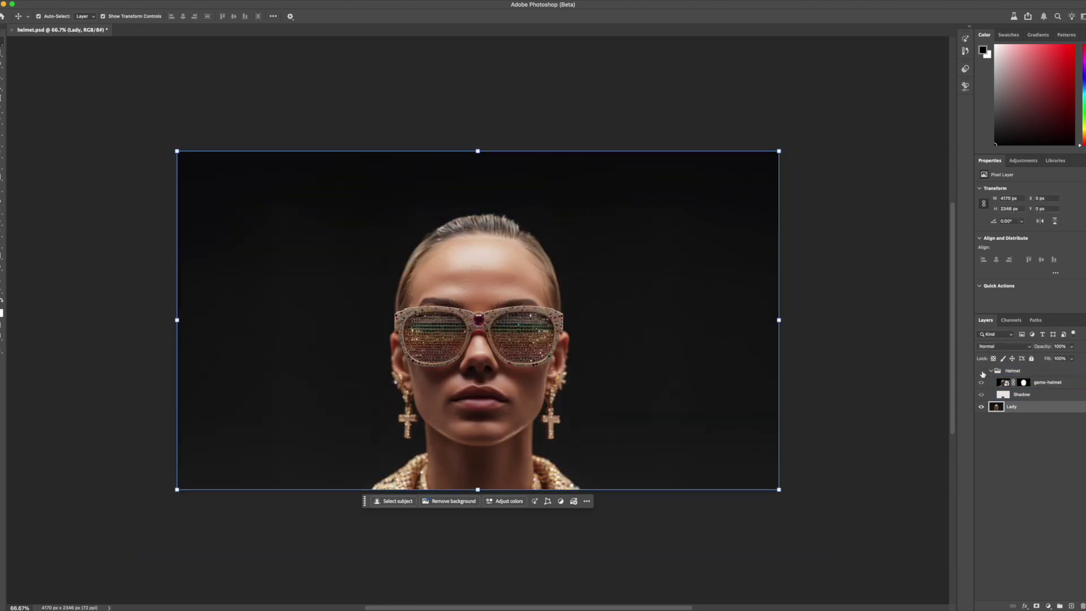
left_click(981, 372)
left_click(981, 371)
left_click(981, 372)
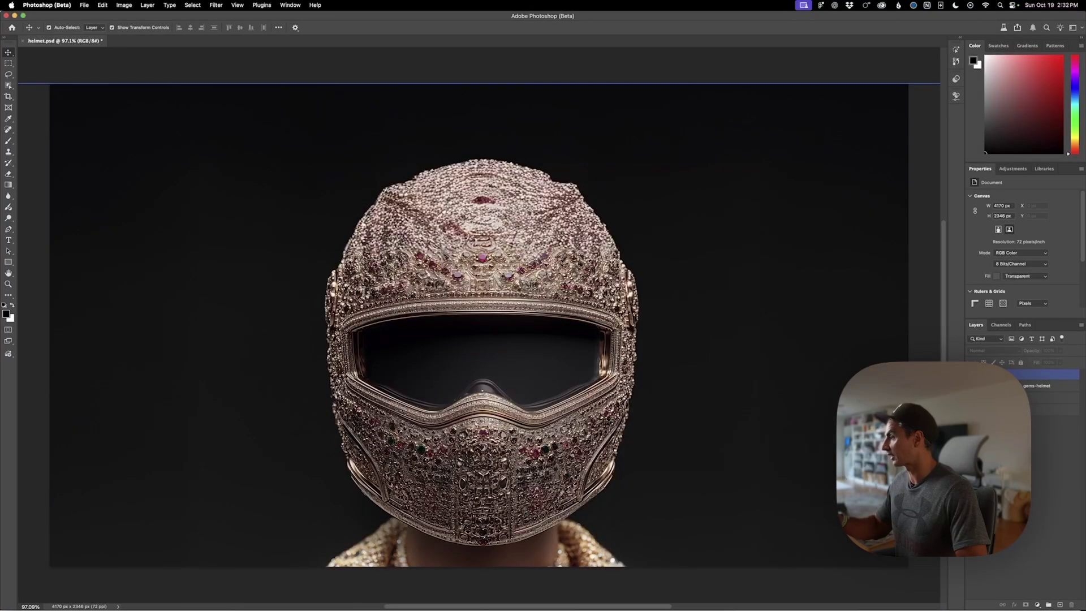
mouse_move(710, 599)
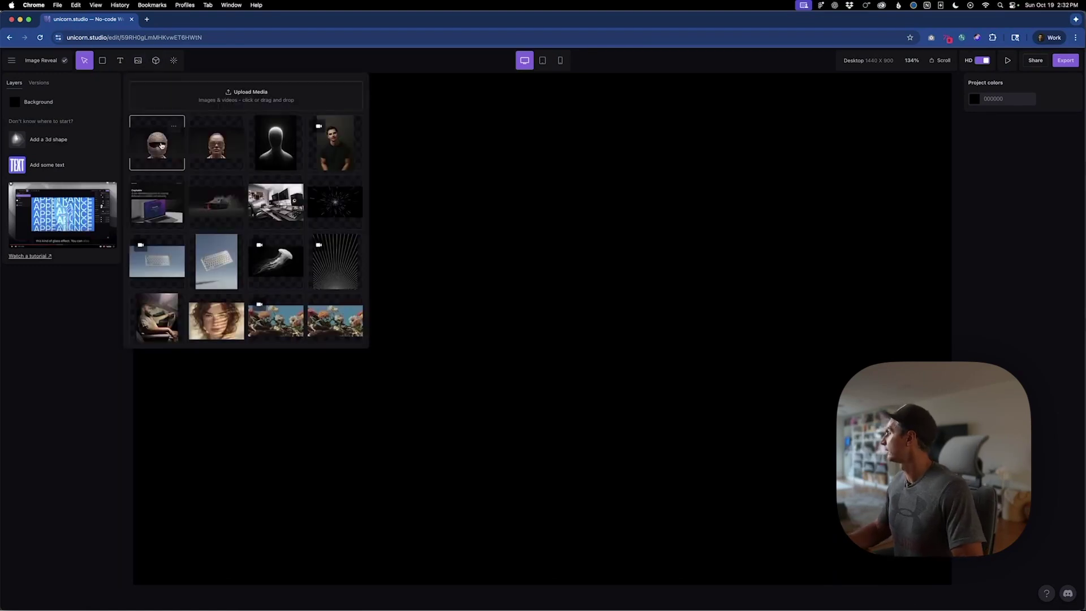
Add the sunglasses portrait as an Image layer with Fit to artboard turned on.
left_click(208, 161)
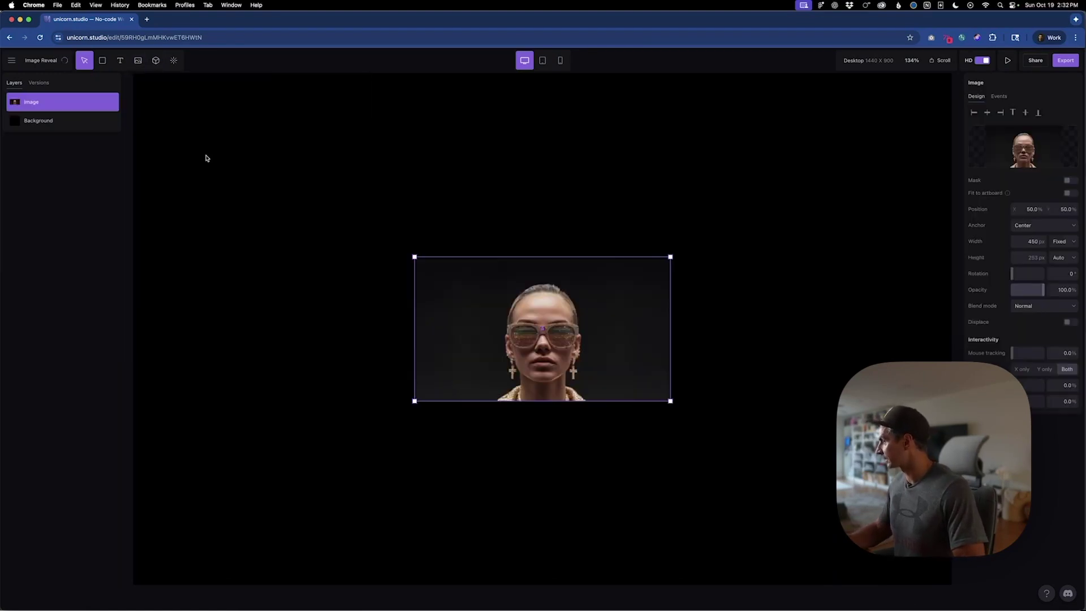
left_click(1067, 193)
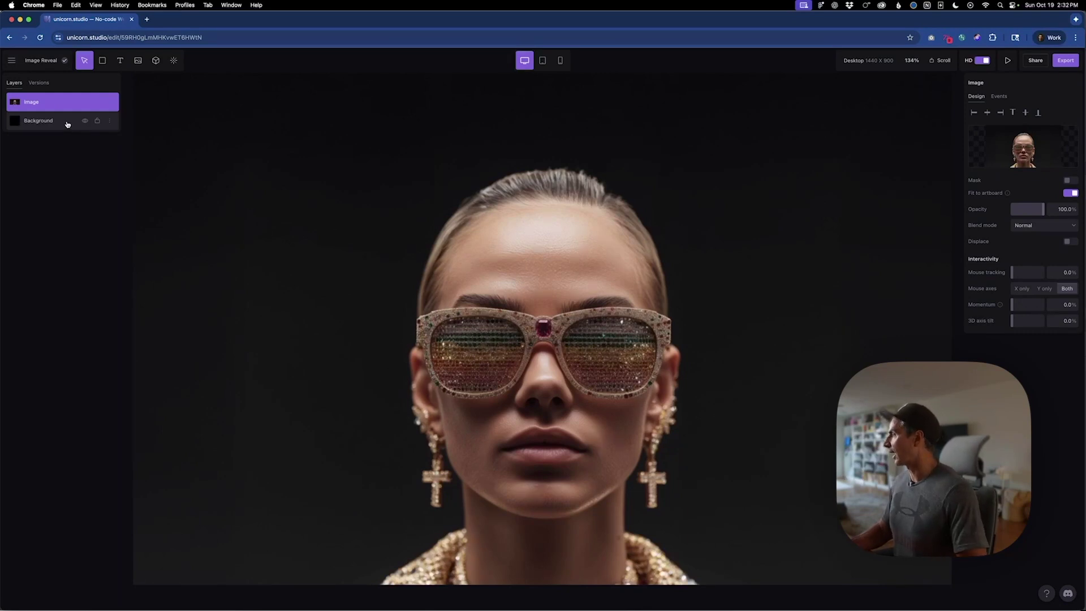
left_click(173, 60)
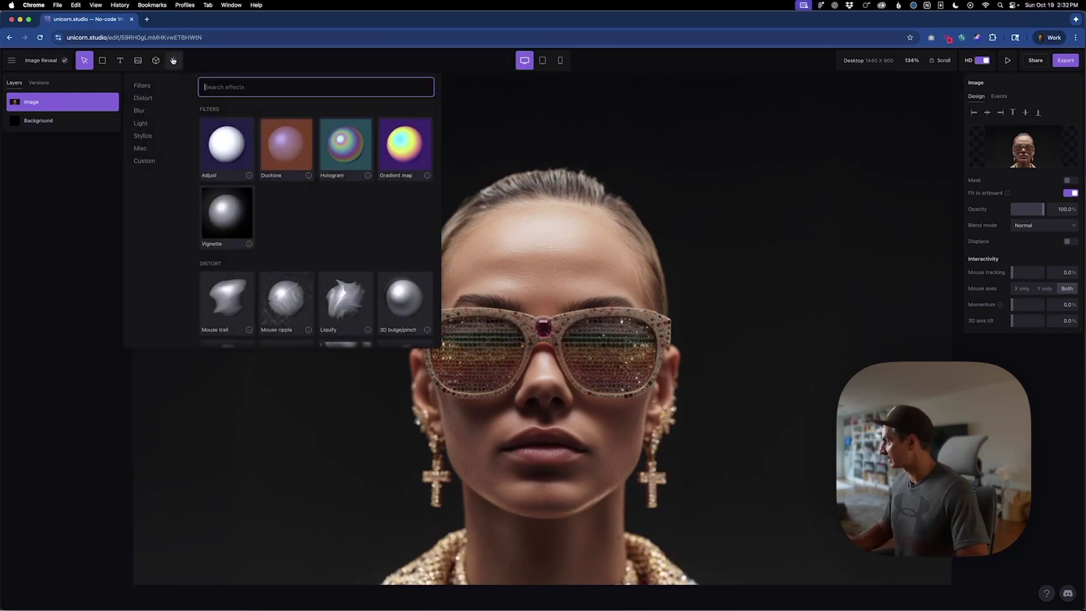
Add a Gradient Map effect at 22% phase to turn the portrait black and white.
left_click(405, 145)
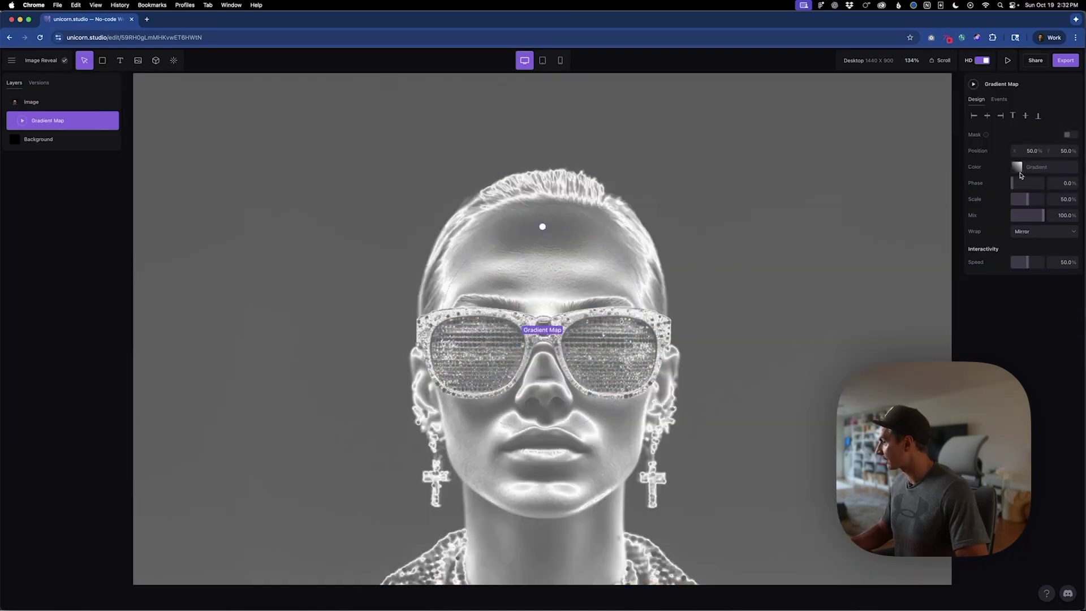
left_click_drag(1018, 177, 1019, 185)
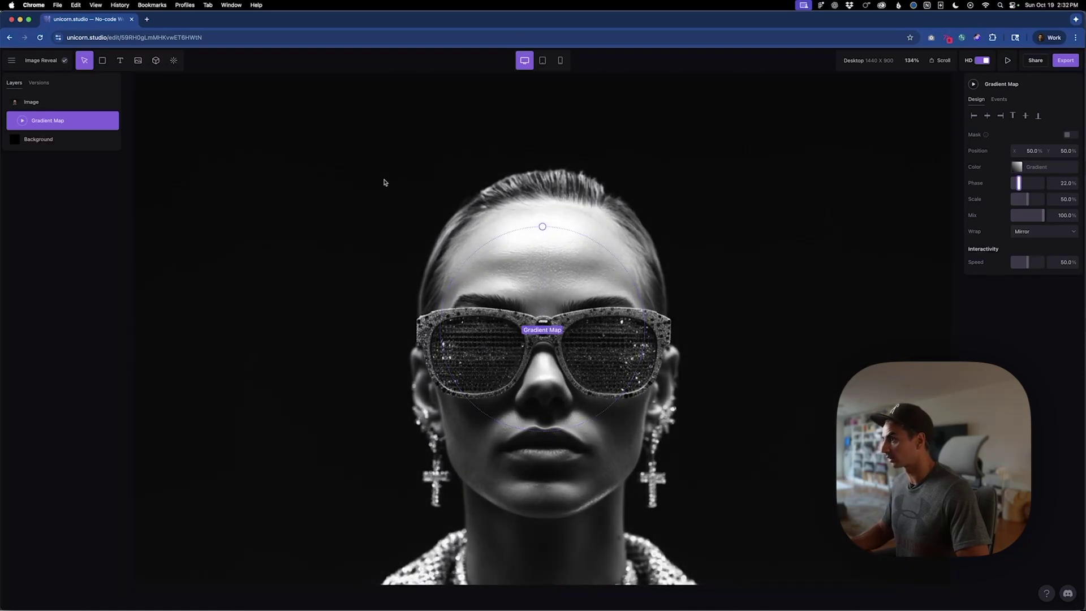
left_click(62, 102)
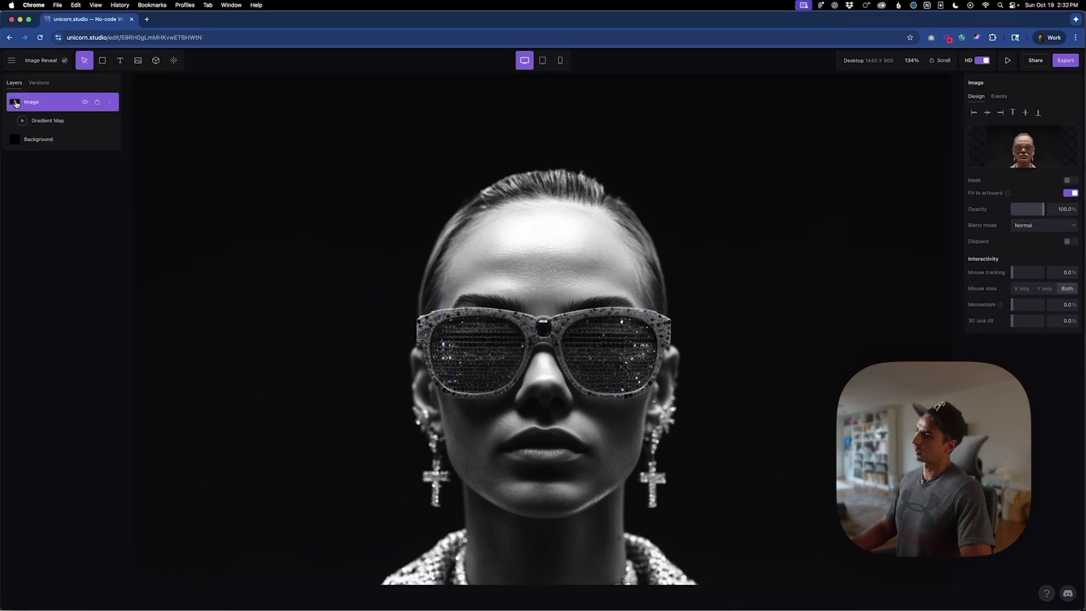
left_click(139, 61)
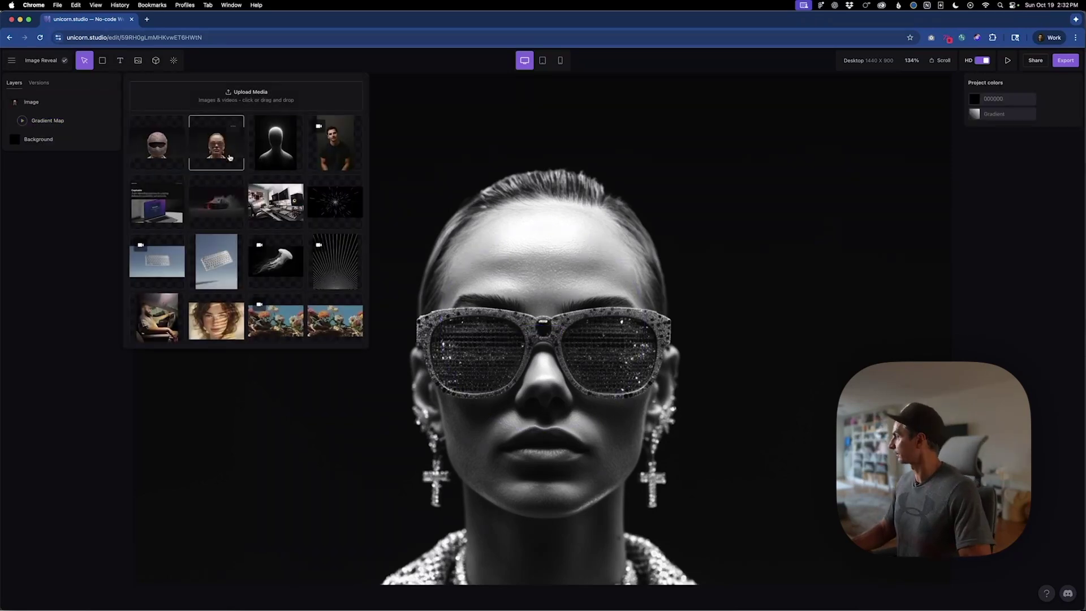
Add the jeweled helmet image as the top Image layer, fitted to the artboard.
left_click(164, 145)
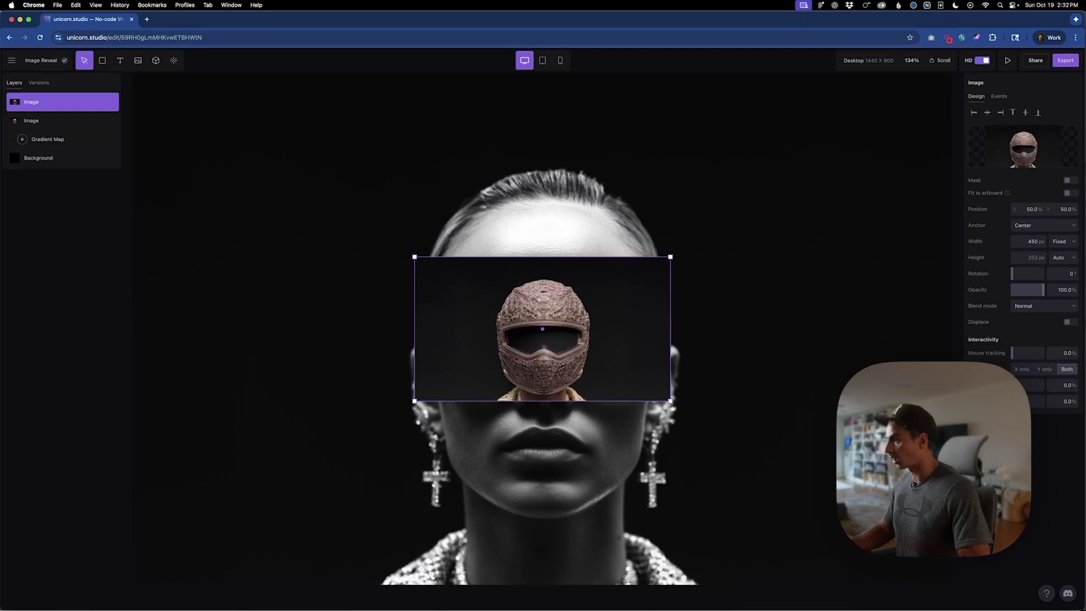
left_click(1071, 193)
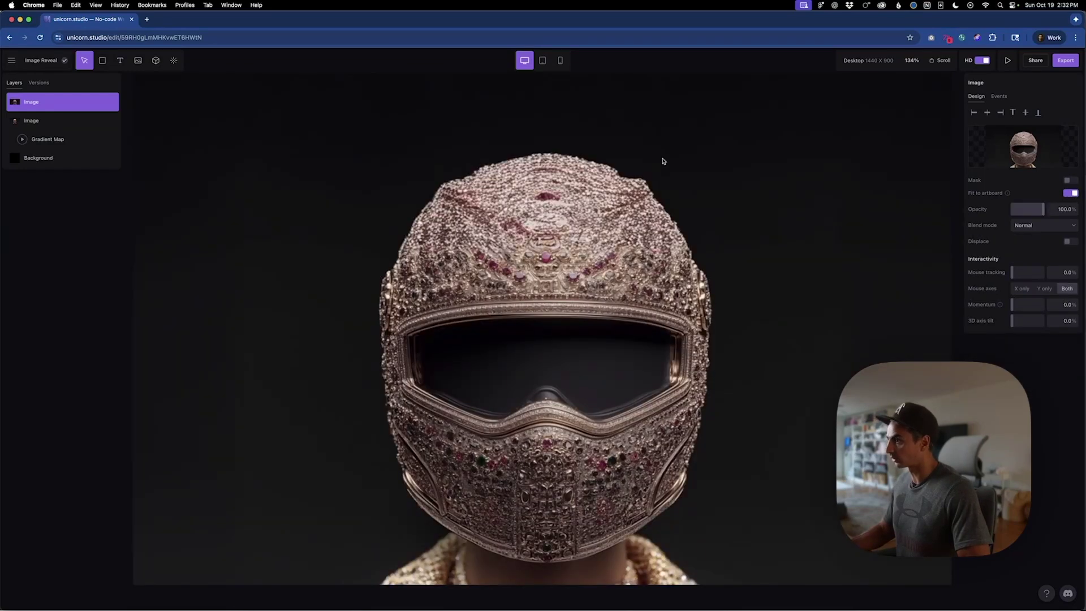
Add a Mouse trail effect to the helmet image with Effect Type set to Reveal Background.
left_click(174, 60)
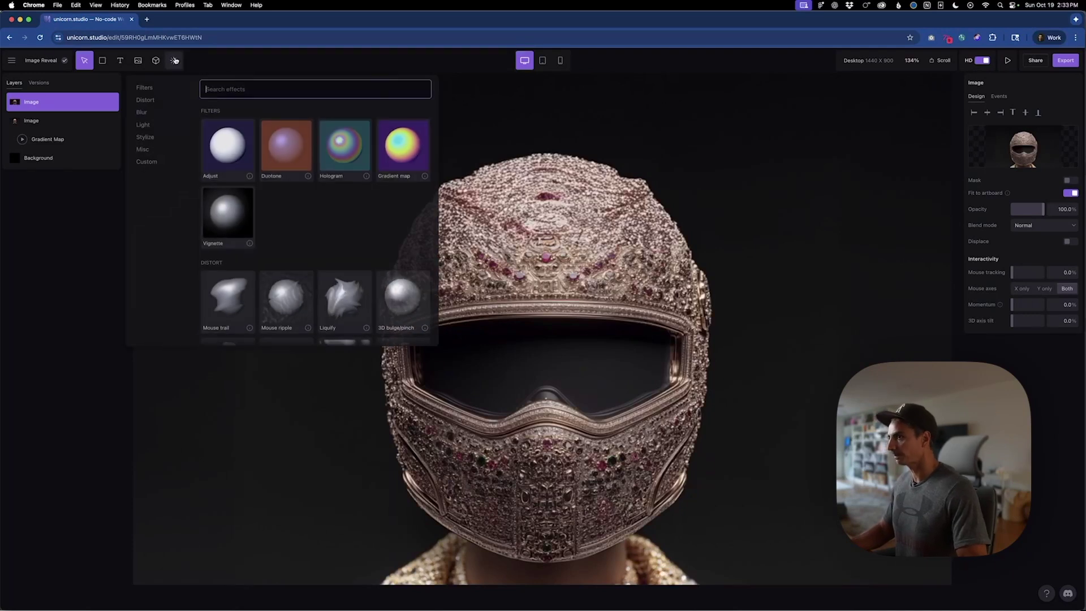
left_click(228, 307)
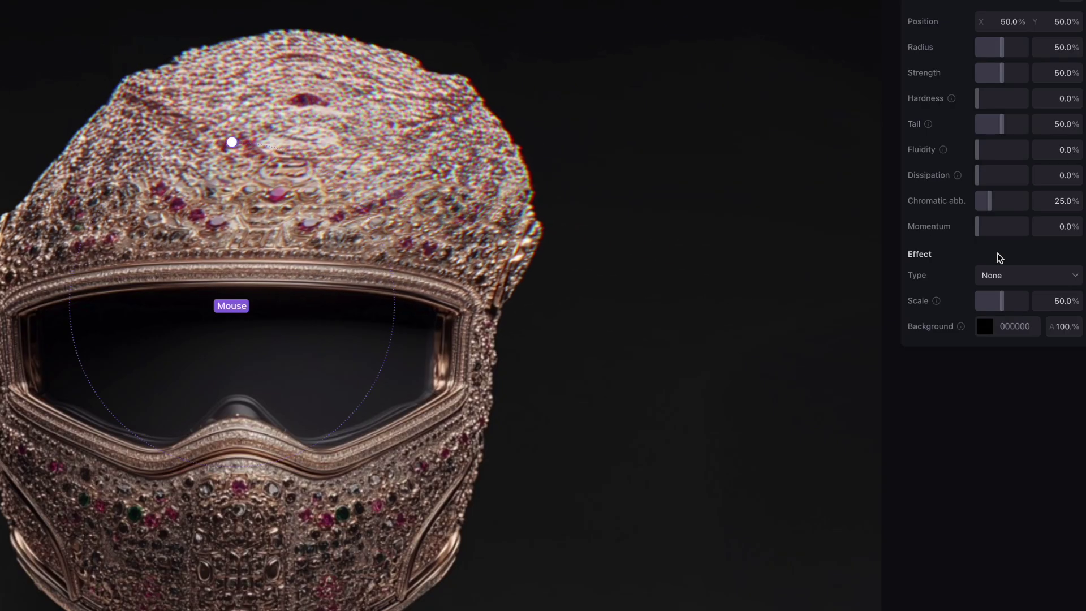
left_click(1025, 312)
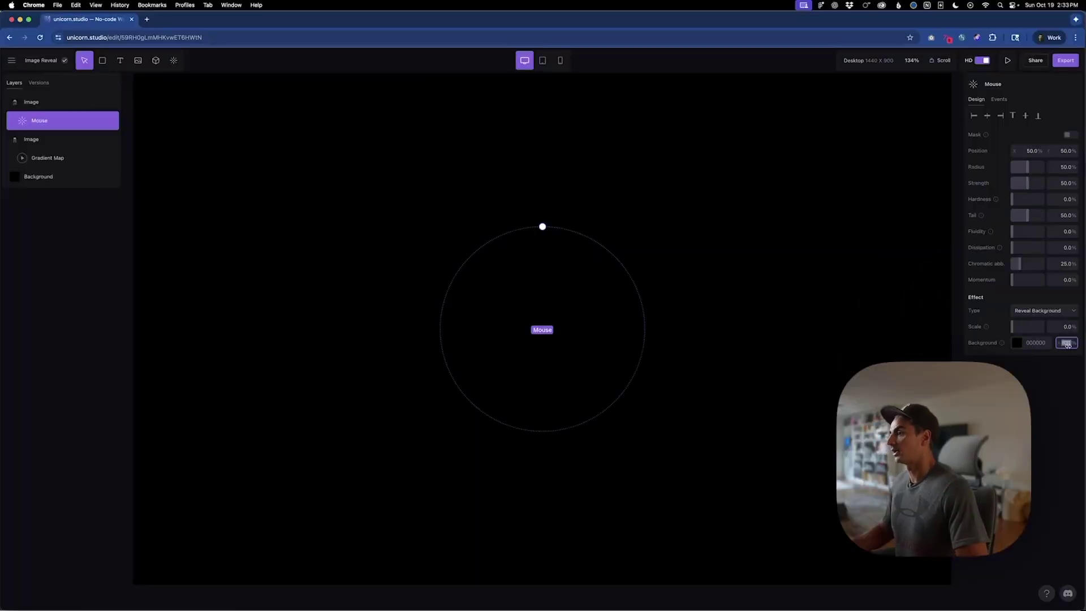
Set background alpha 0, radius 43%, strength 55%, fluidity 29%, stronger dissipation, chromatic aberration 42%.
key("Return")
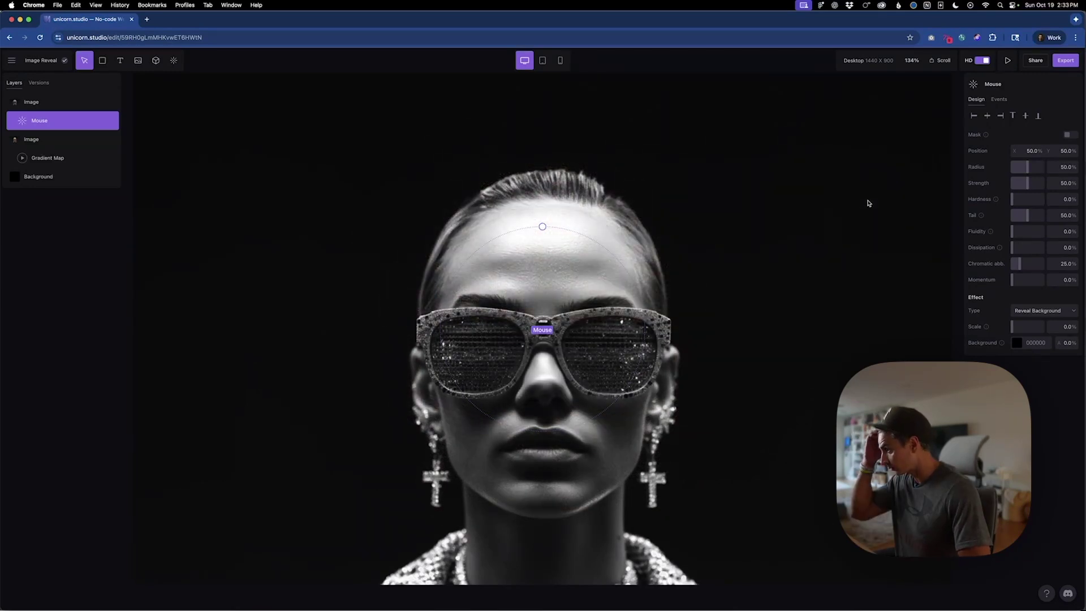
left_click_drag(1029, 171, 1026, 170)
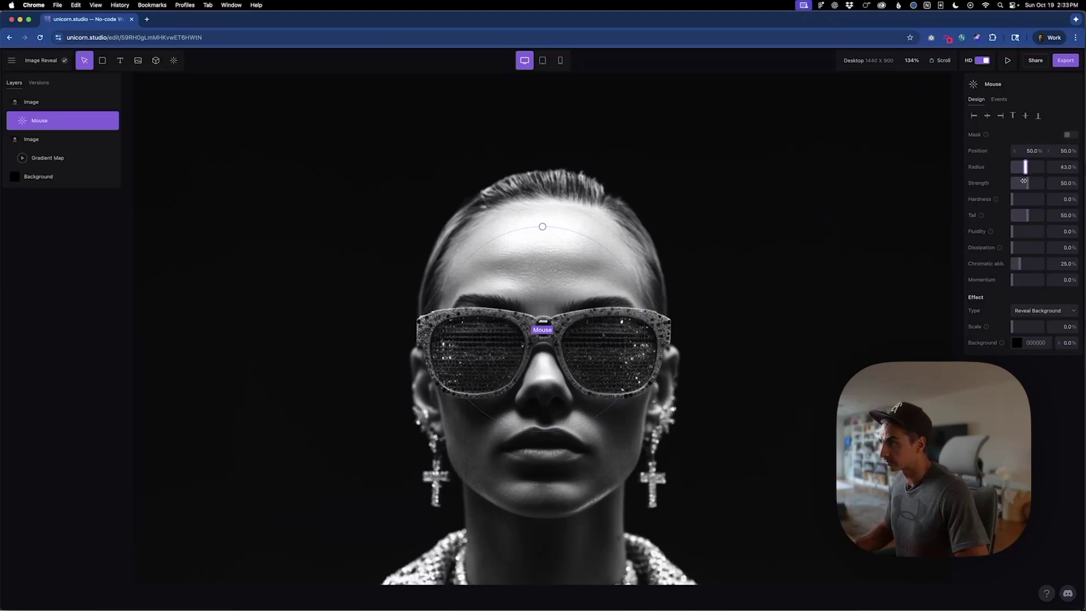
left_click_drag(1025, 183, 1020, 199)
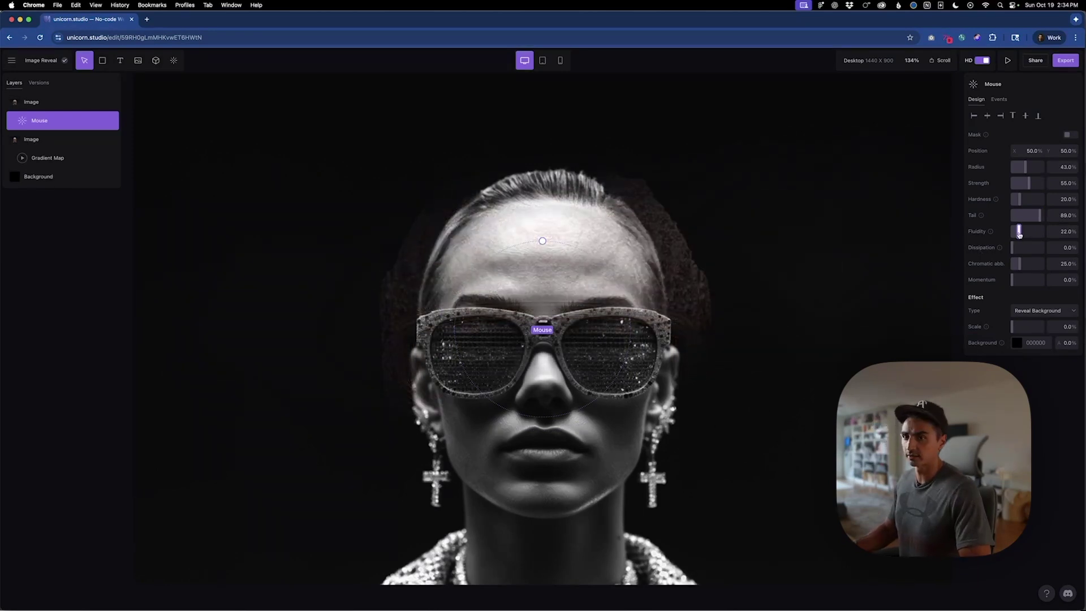
left_click_drag(1019, 235, 1021, 232)
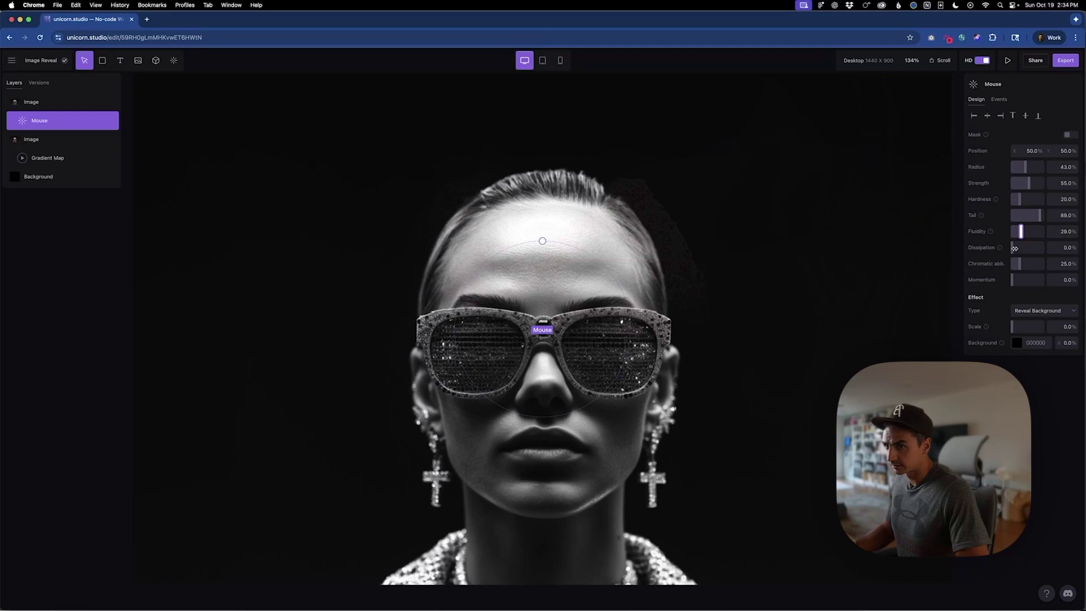
left_click_drag(1018, 250, 1041, 253)
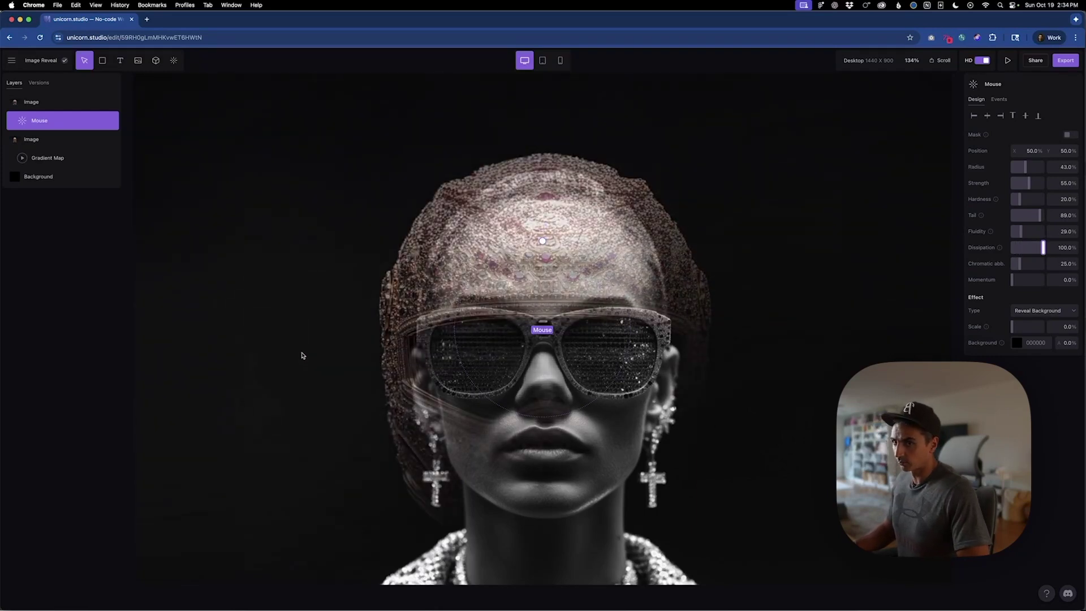
left_click_drag(1016, 264, 1022, 284)
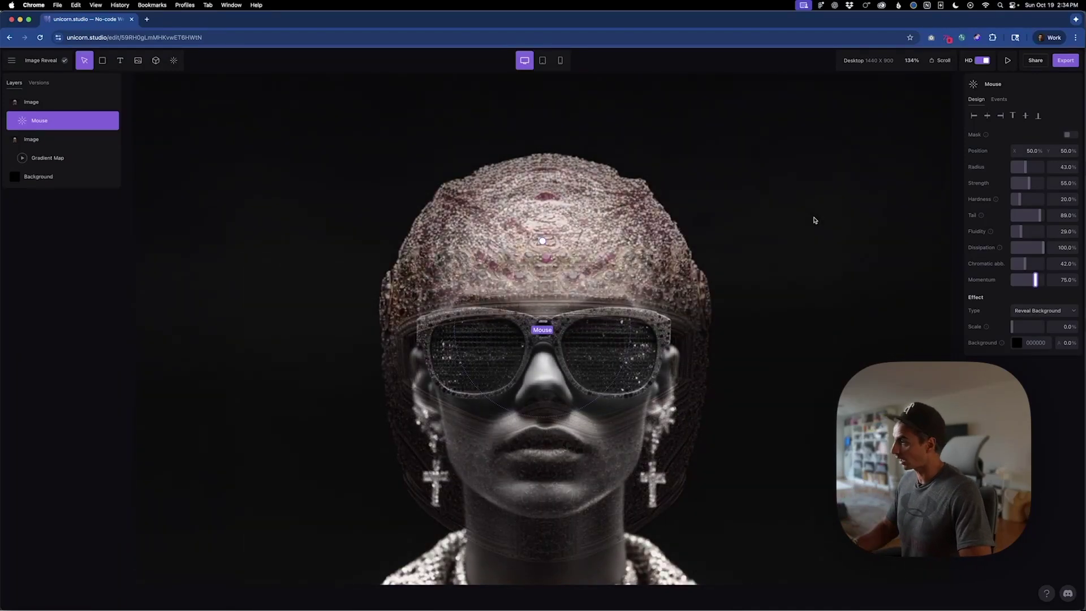
double_click(61, 122)
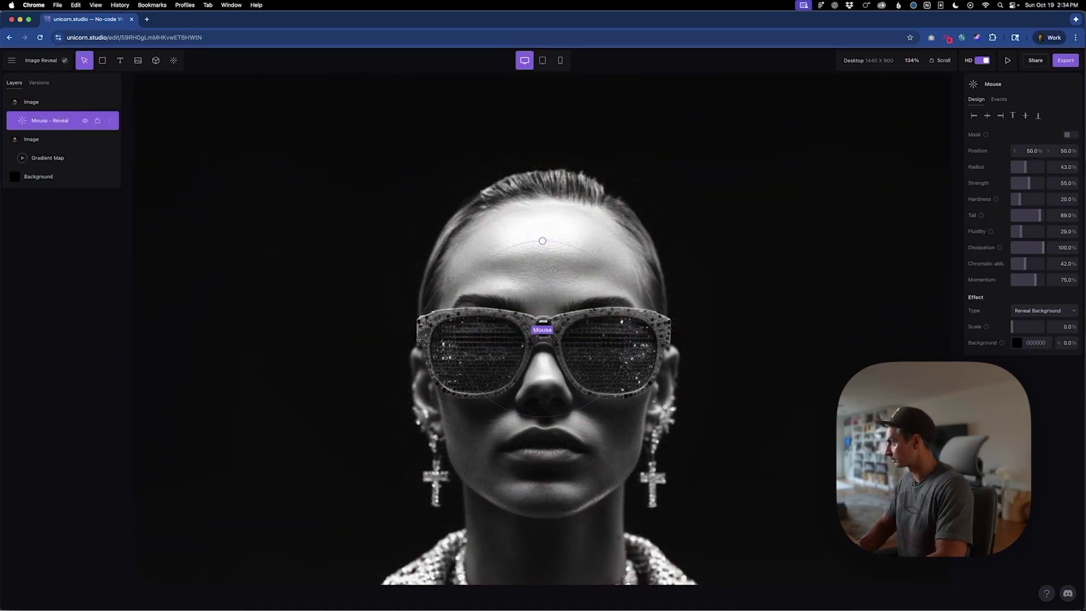
Add a second Mouse trail effect and nest it under the helmet Image layer.
left_click(173, 64)
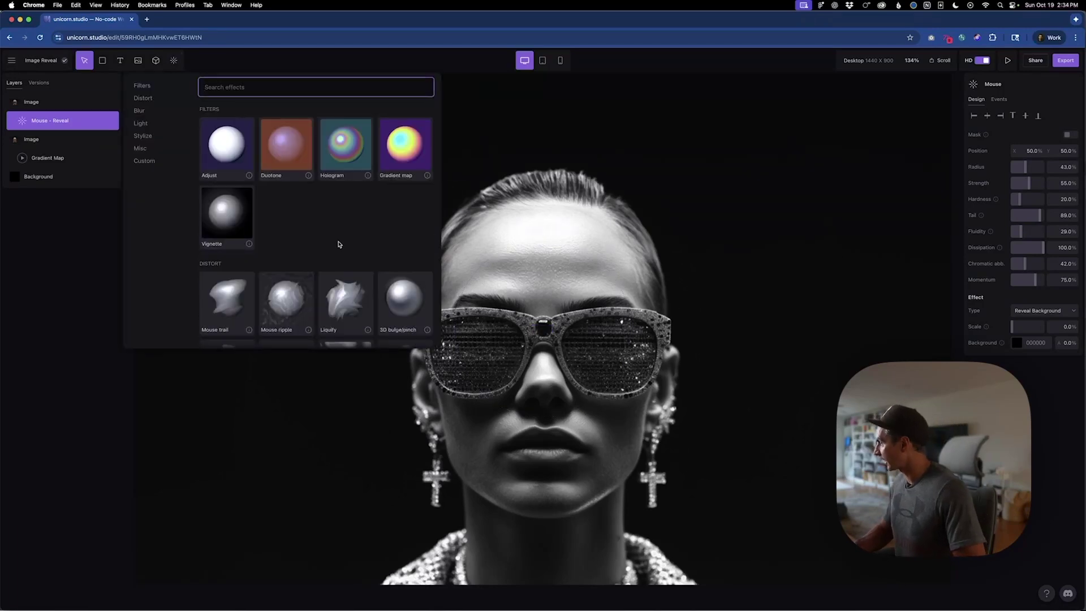
left_click(208, 310)
left_click_drag(30, 103, 37, 121)
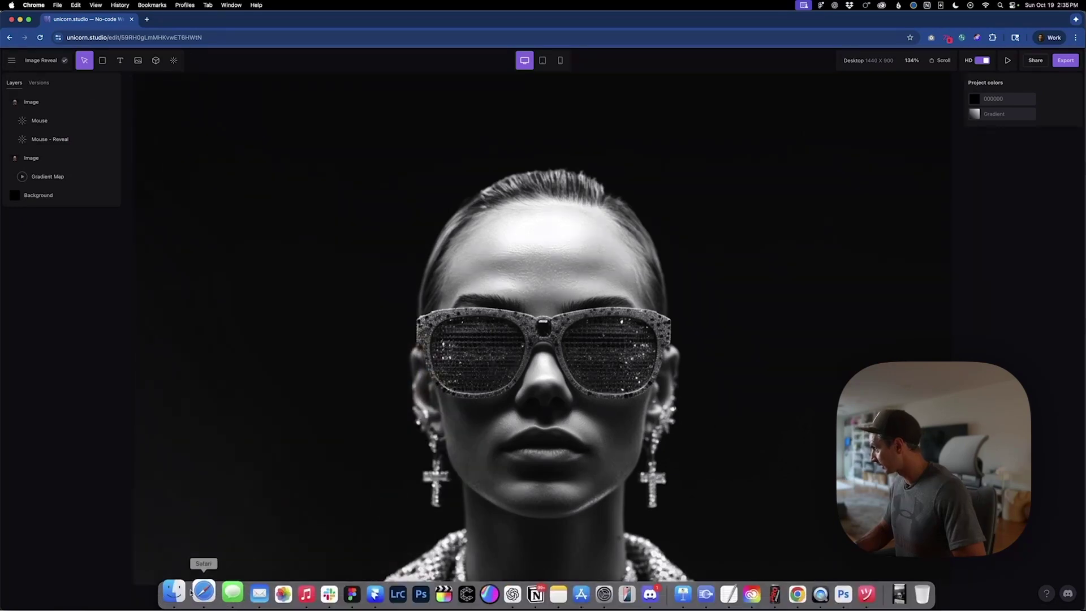
left_click(195, 592)
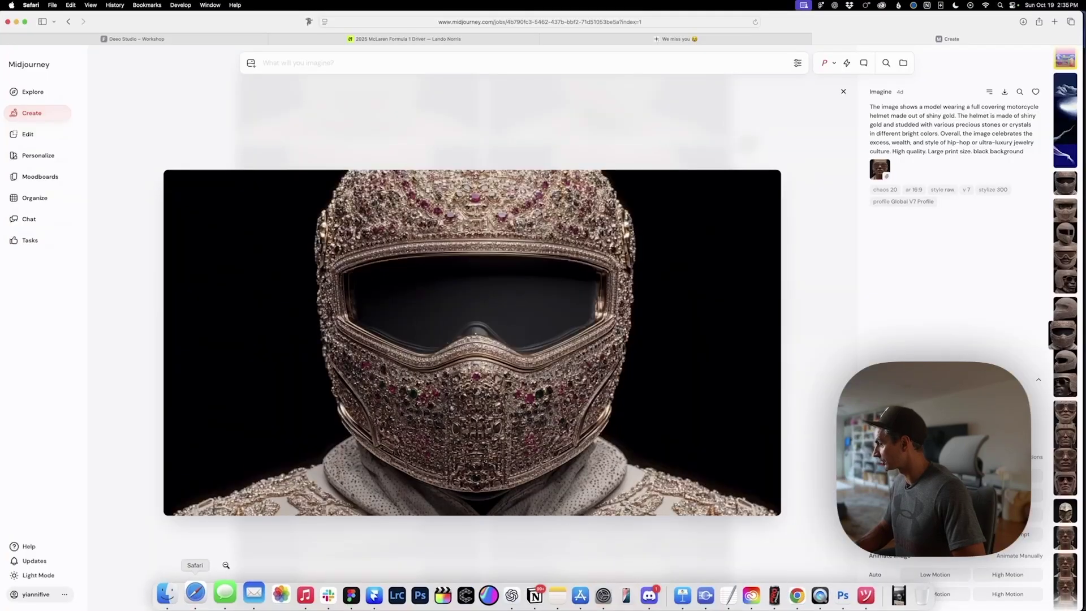
left_click(170, 39)
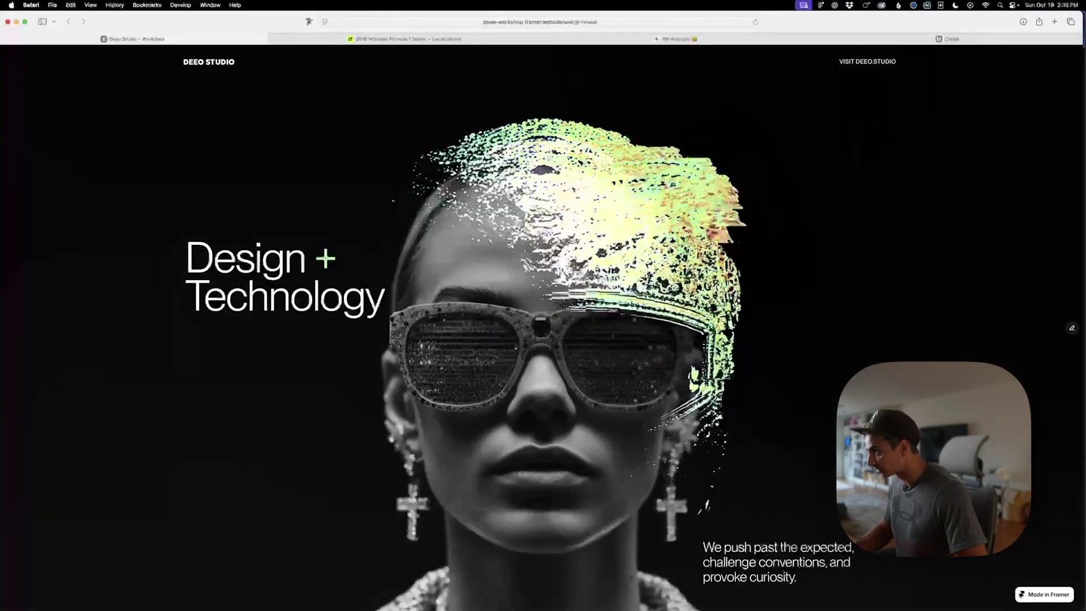
mouse_move(754, 607)
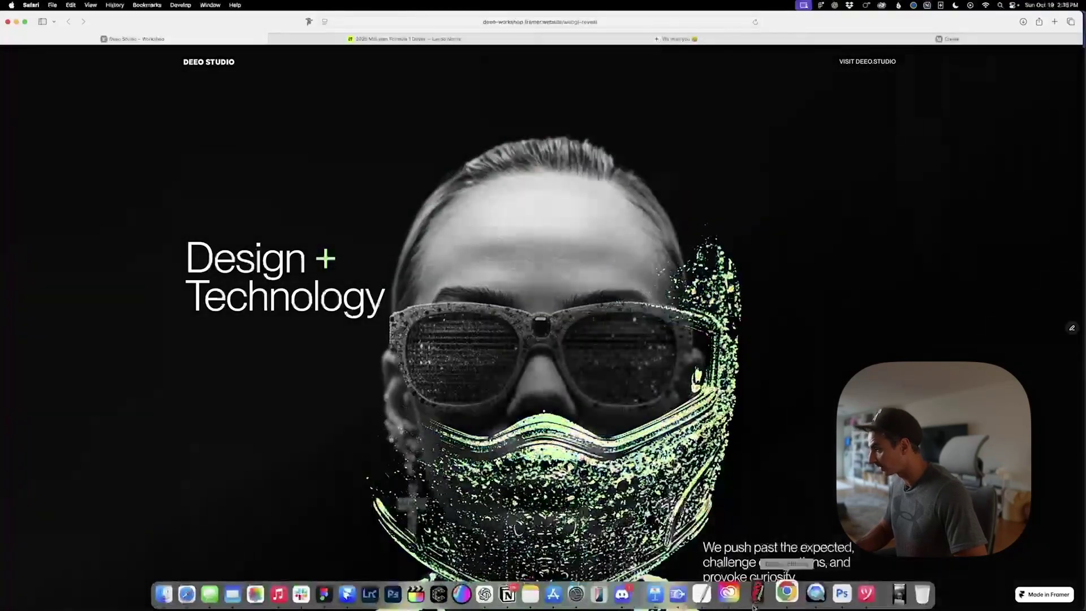
left_click(786, 592)
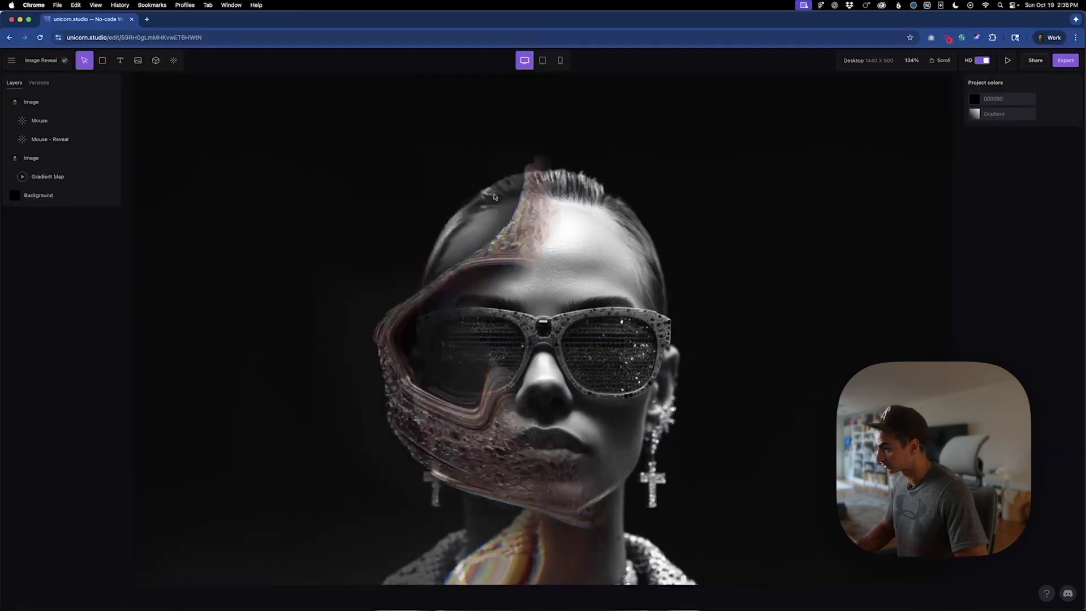
Switch the new Mouse trail to Pixelate with radius 29%, more chromatic aberration and a shorter tail.
left_click(41, 126)
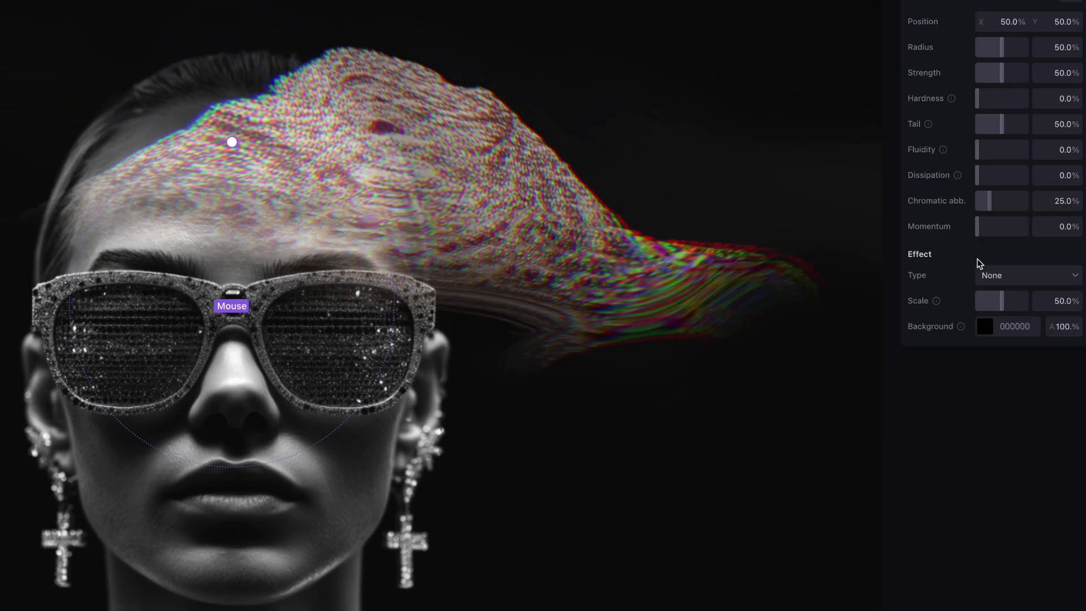
left_click(1031, 312)
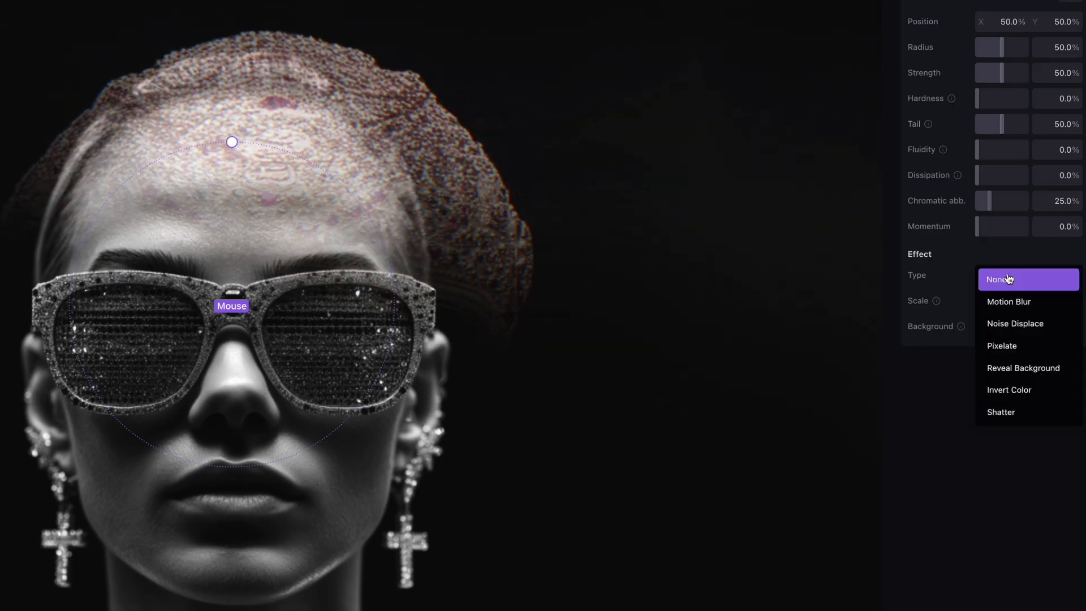
left_click(1012, 346)
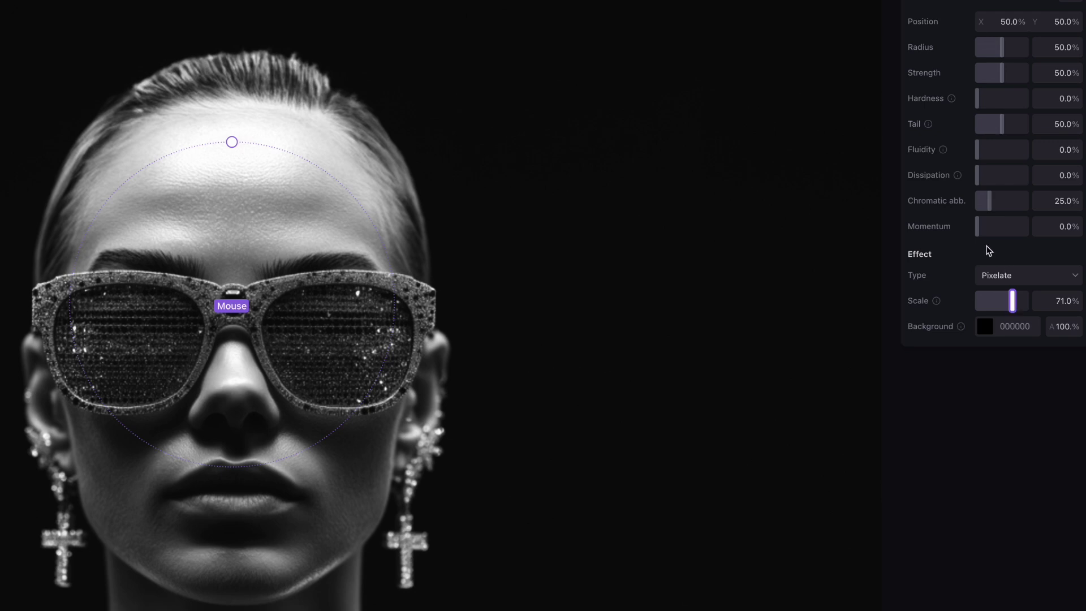
left_click_drag(997, 209, 1002, 208)
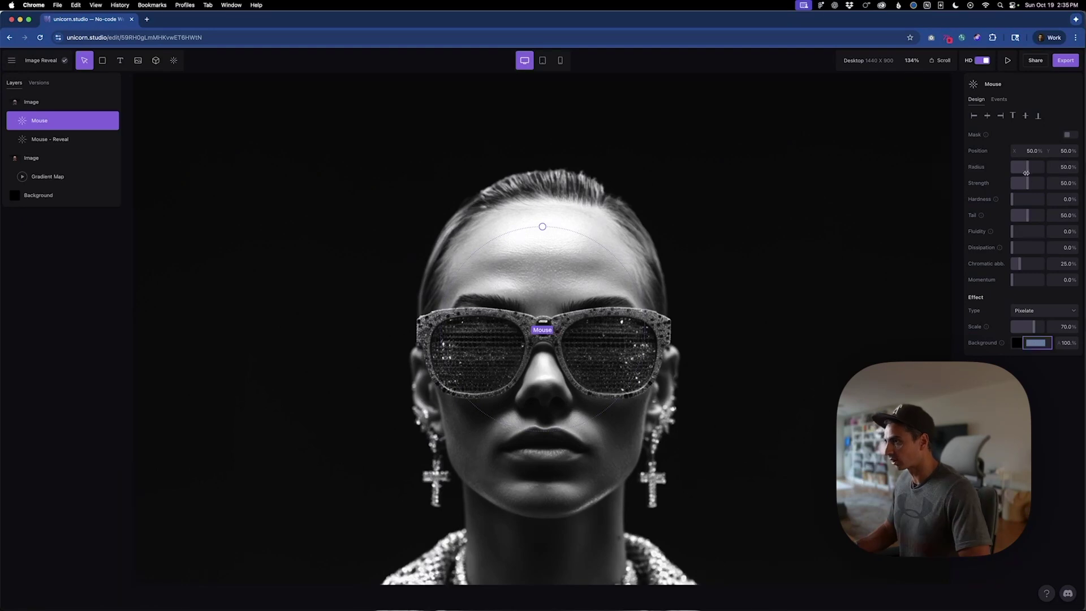
left_click_drag(1020, 172, 1021, 173)
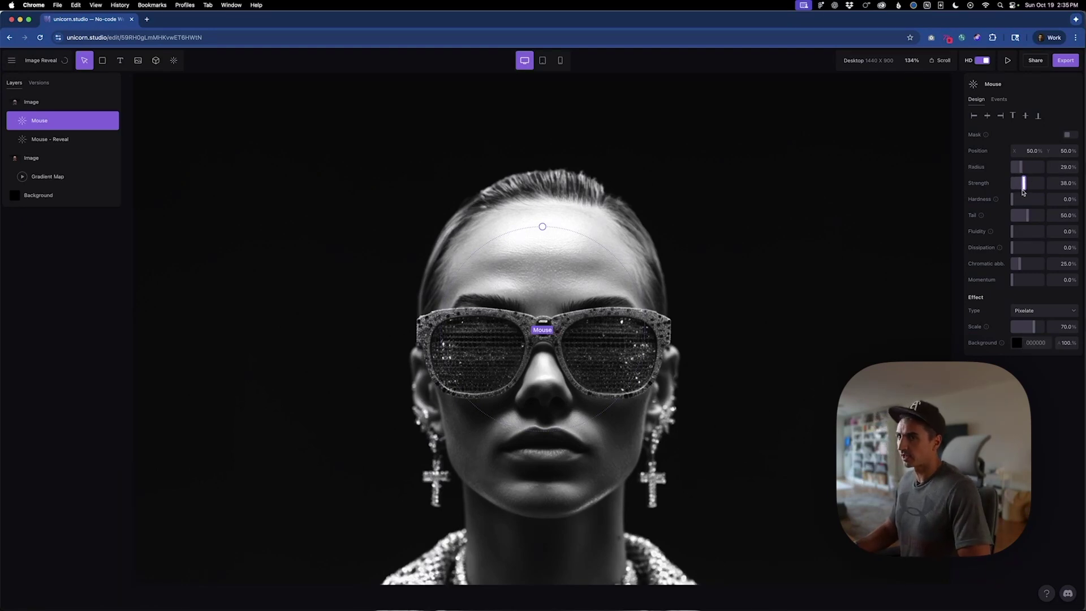
left_click_drag(1025, 215, 1022, 217)
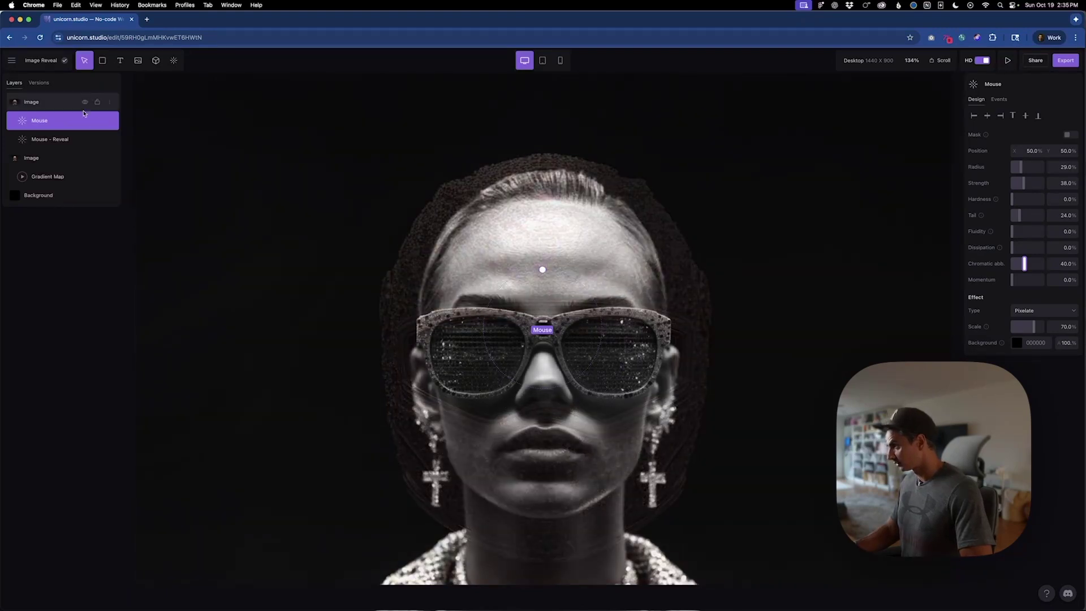
Rename the trail layer to 'Mouse - Pixelate'.
left_click(50, 125)
left_click(57, 126)
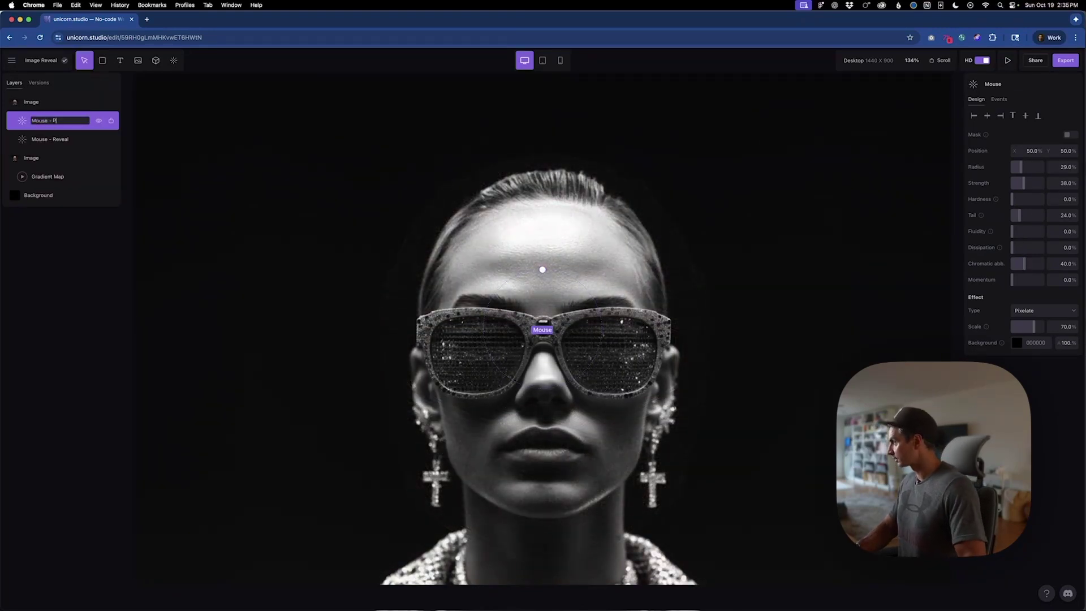
type("ate")
key("Return")
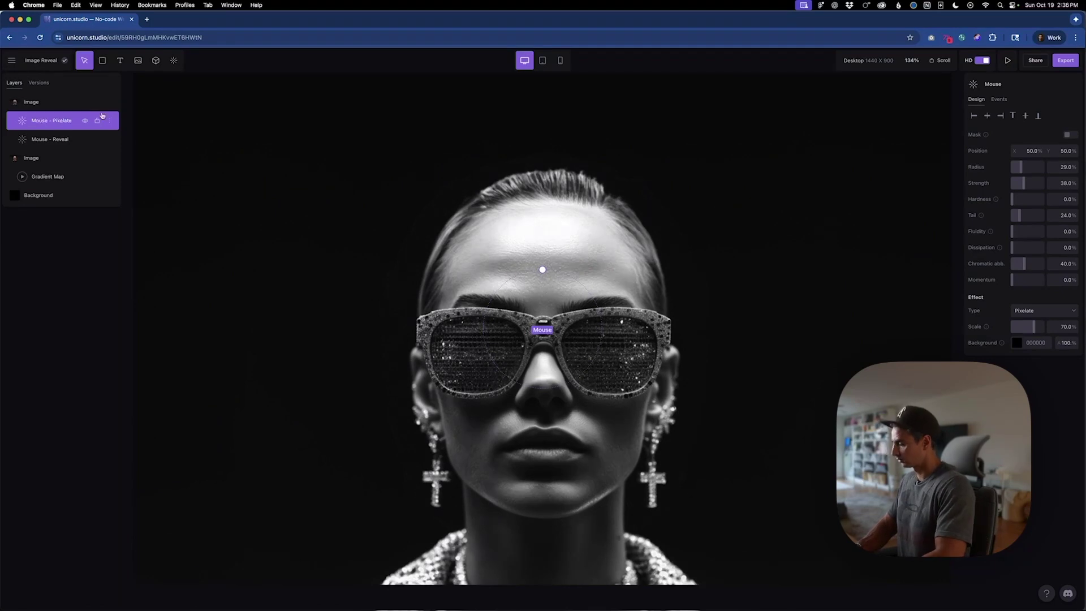
left_click(38, 105)
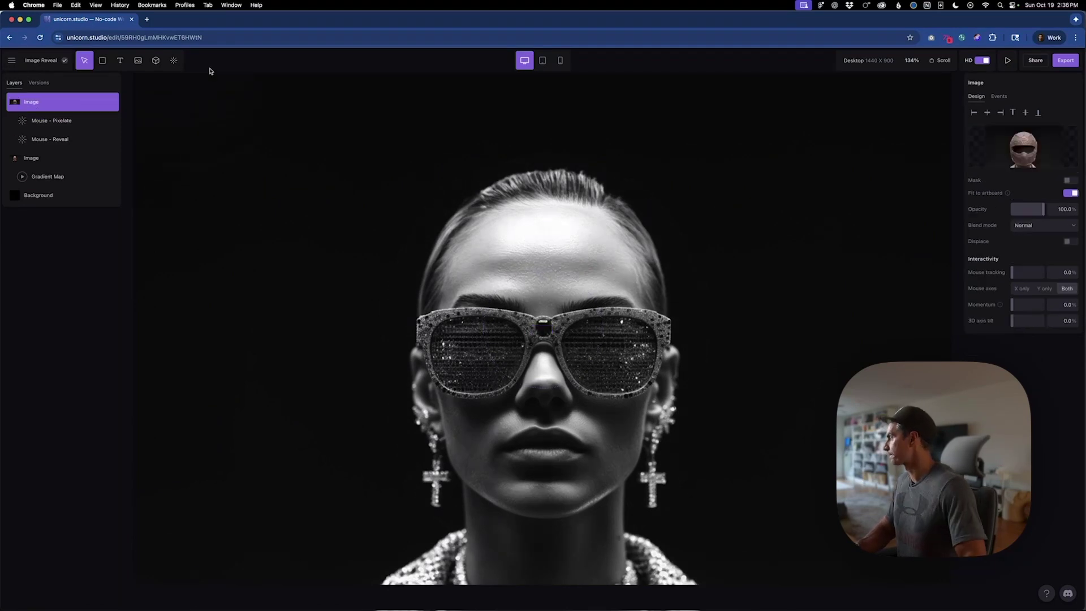
Add a Gradient Map to the helmet image using the yellow-pink-blue preset gradient.
left_click(174, 61)
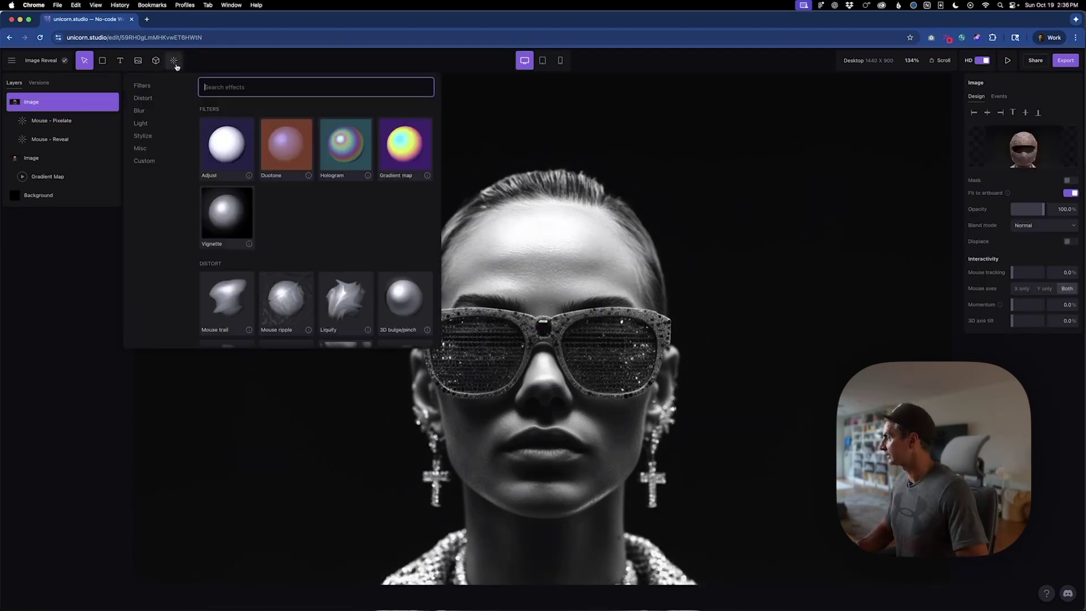
left_click(405, 148)
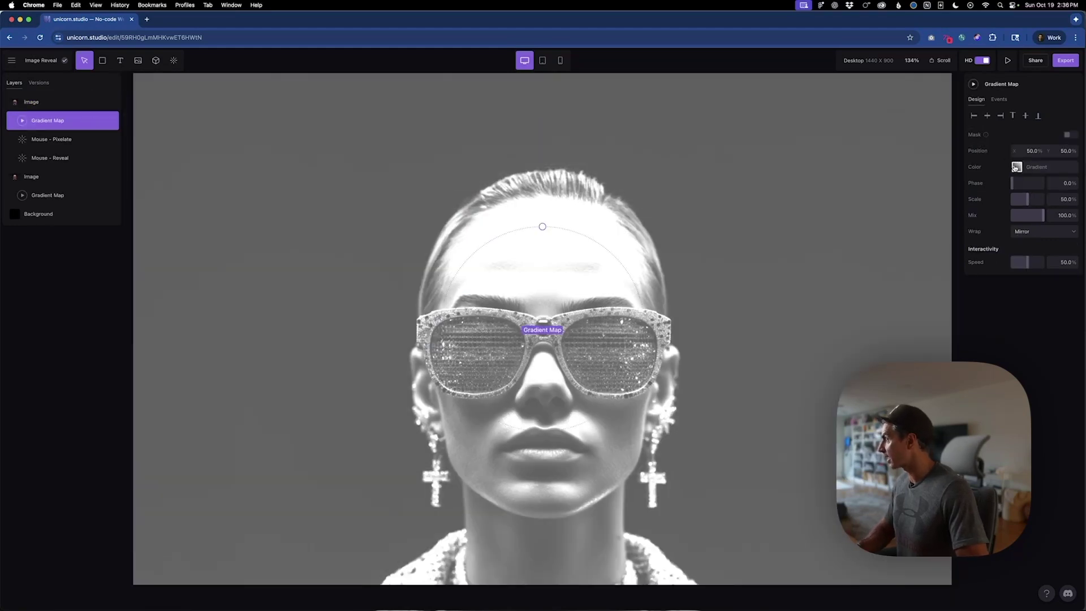
left_click(1016, 167)
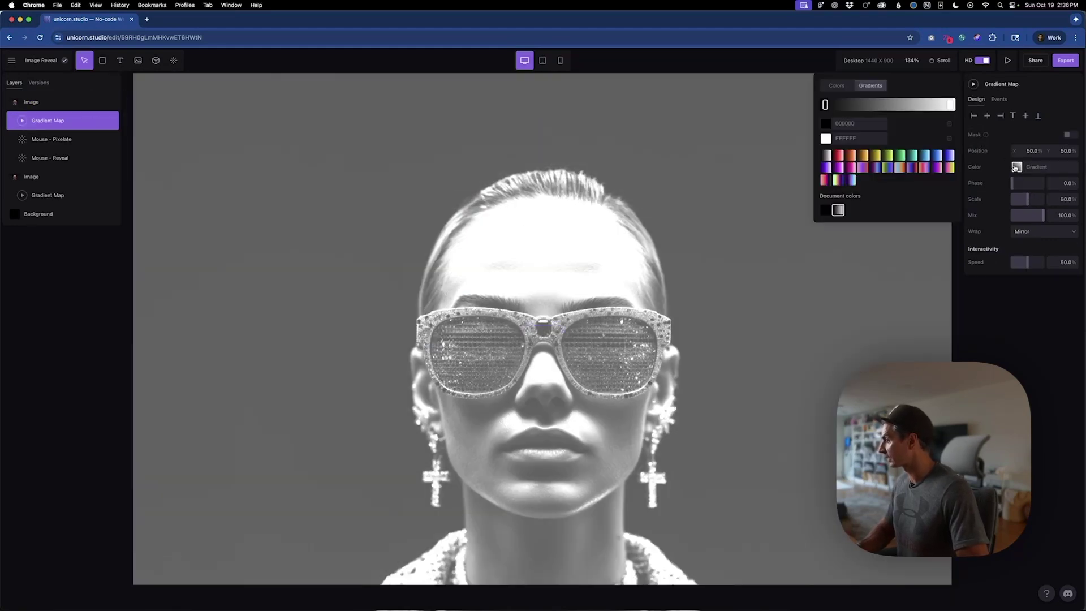
left_click(838, 180)
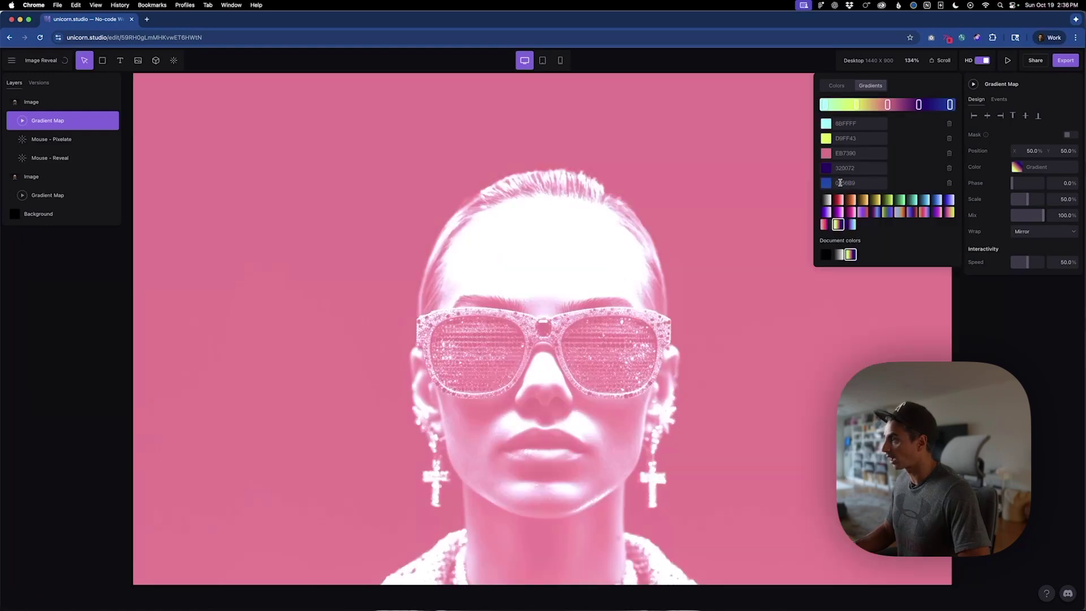
Set the gradient's last colour stop to black and raise the map's phase.
left_click(950, 107)
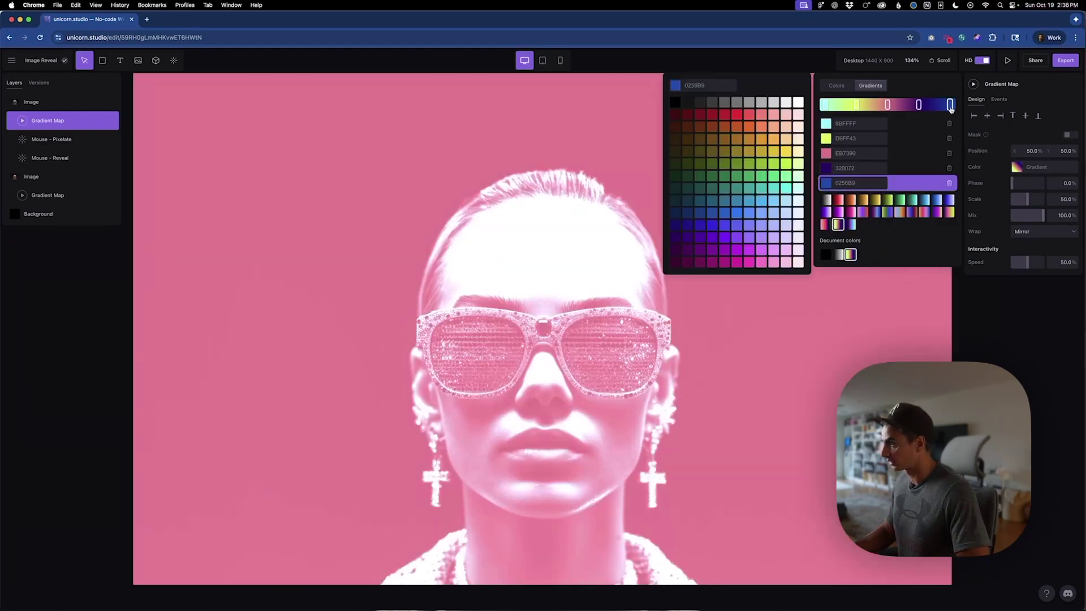
left_click(674, 102)
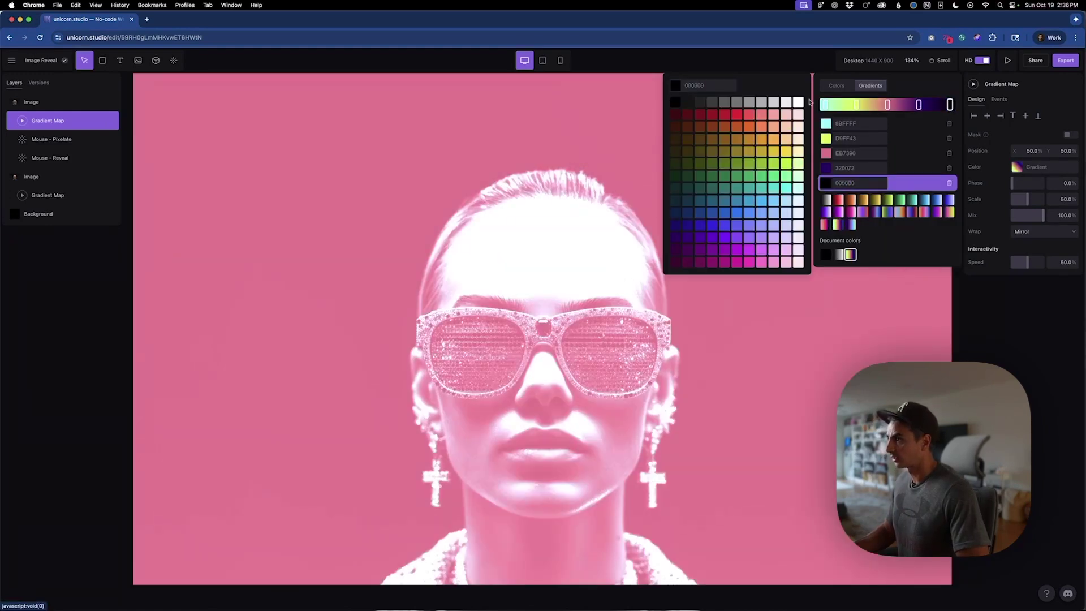
left_click(789, 428)
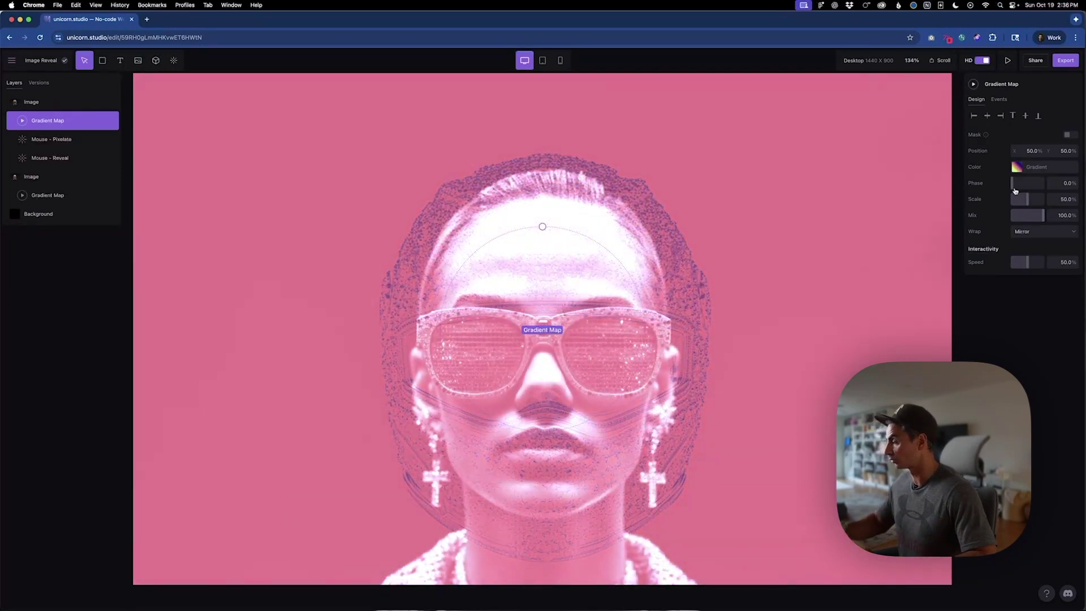
left_click_drag(1011, 183, 1035, 185)
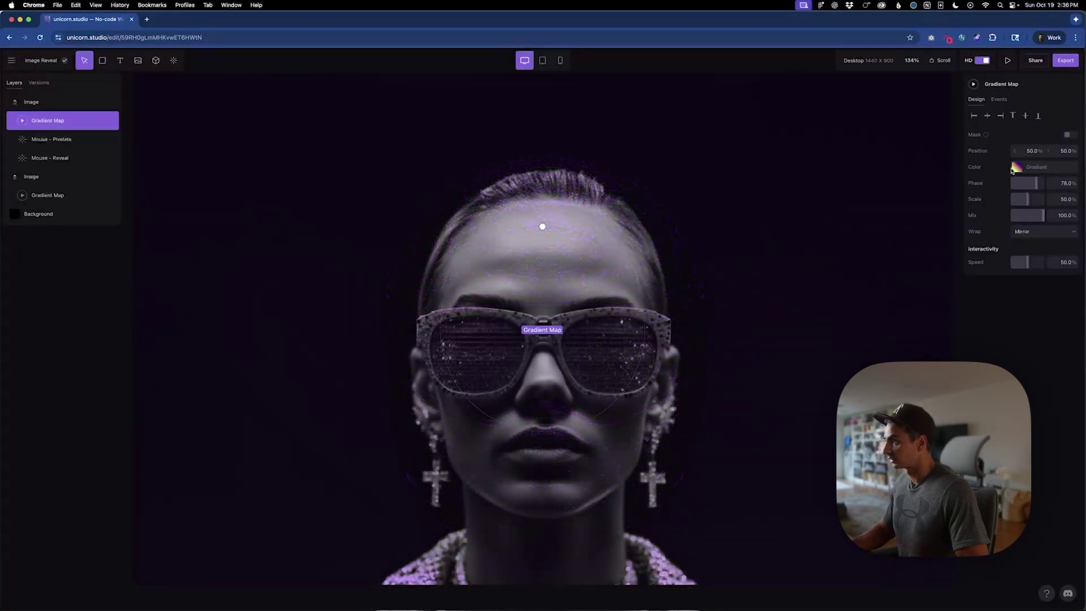
Recolour the gradient map's third stop to green 14E886, then clear the layer selection.
left_click(1016, 168)
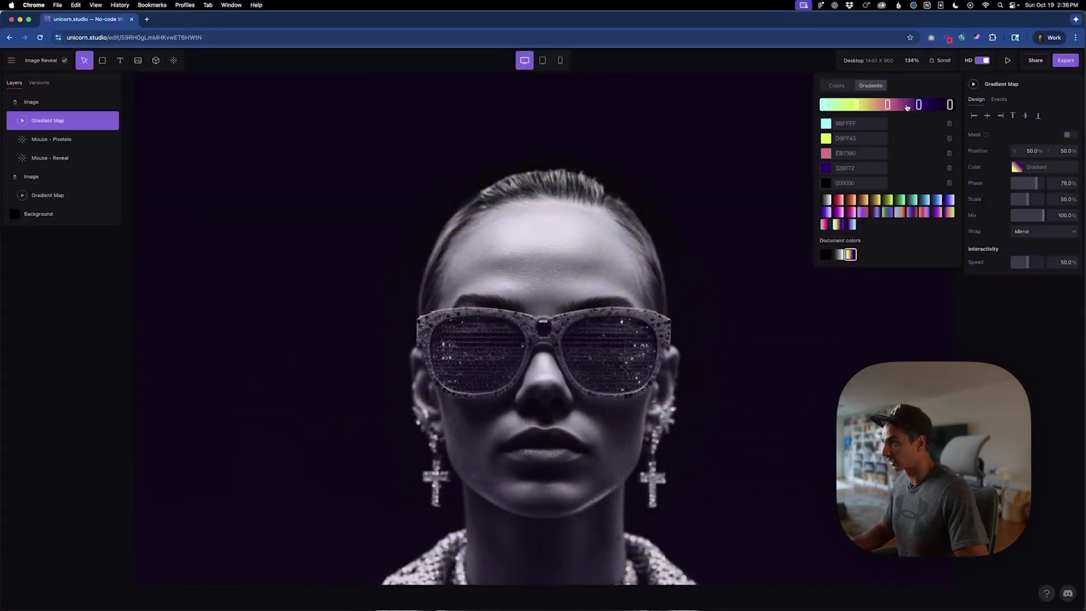
left_click(888, 105)
left_click(773, 177)
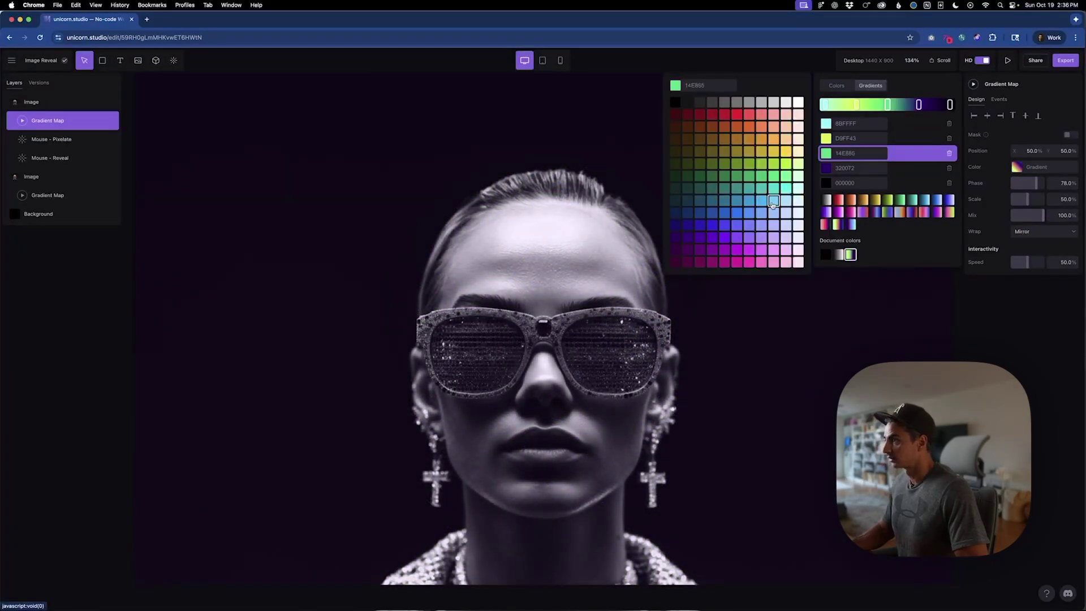
left_click(669, 341)
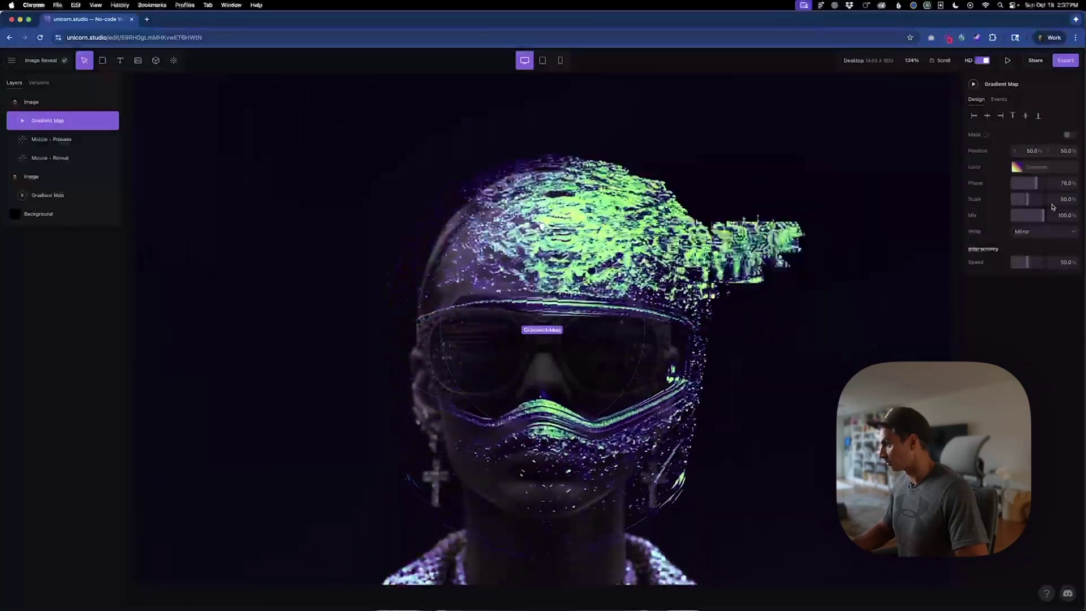
left_click(1041, 238)
left_click(124, 97)
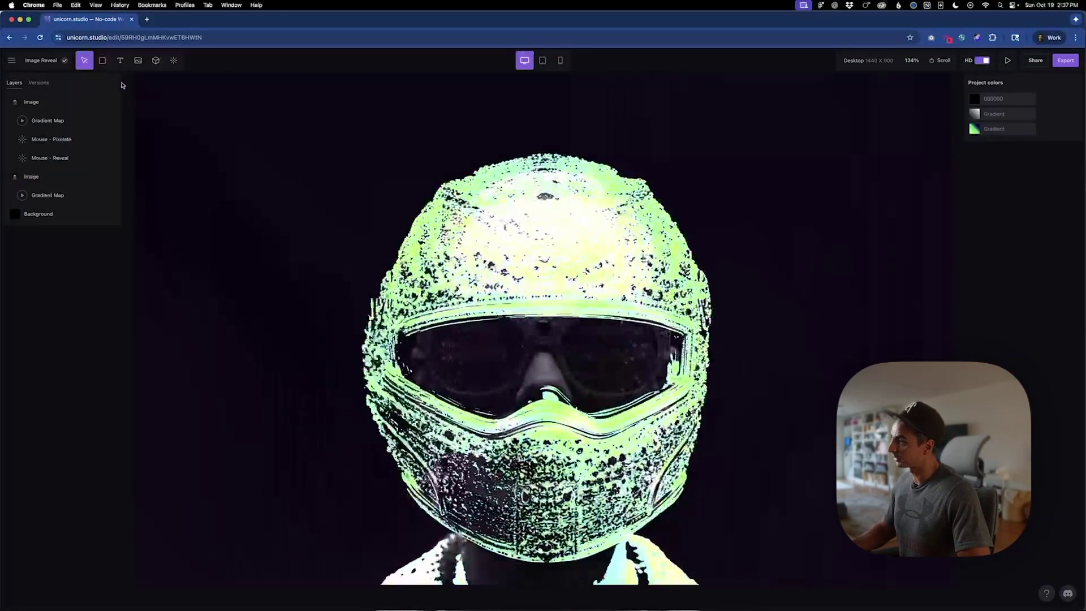
left_click(34, 103)
key("Escape")
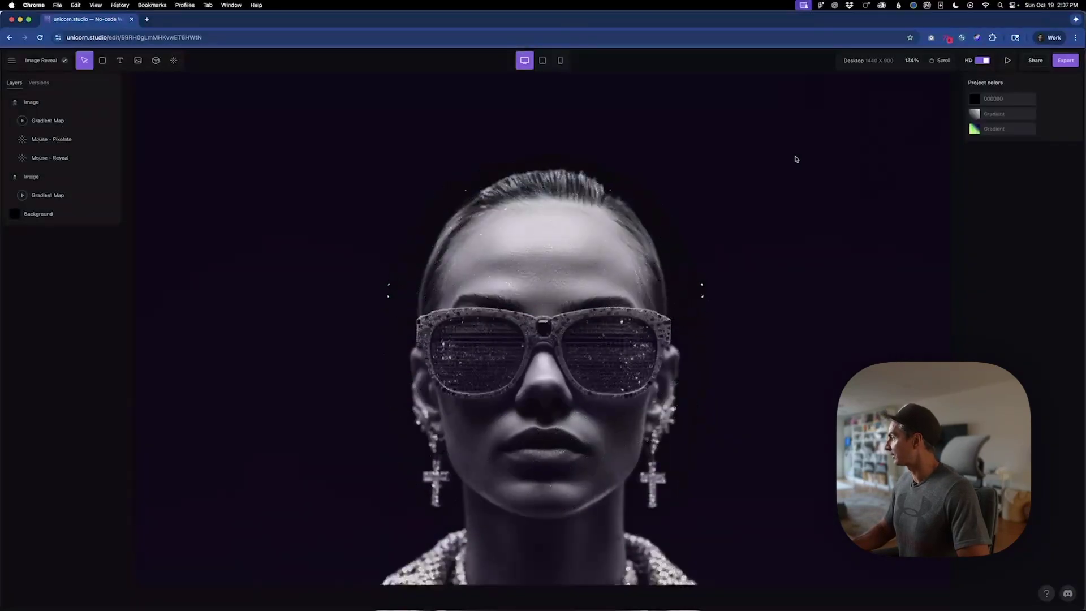
Publish the scene as an Embed export and bring the Framer window forward.
left_click(1066, 61)
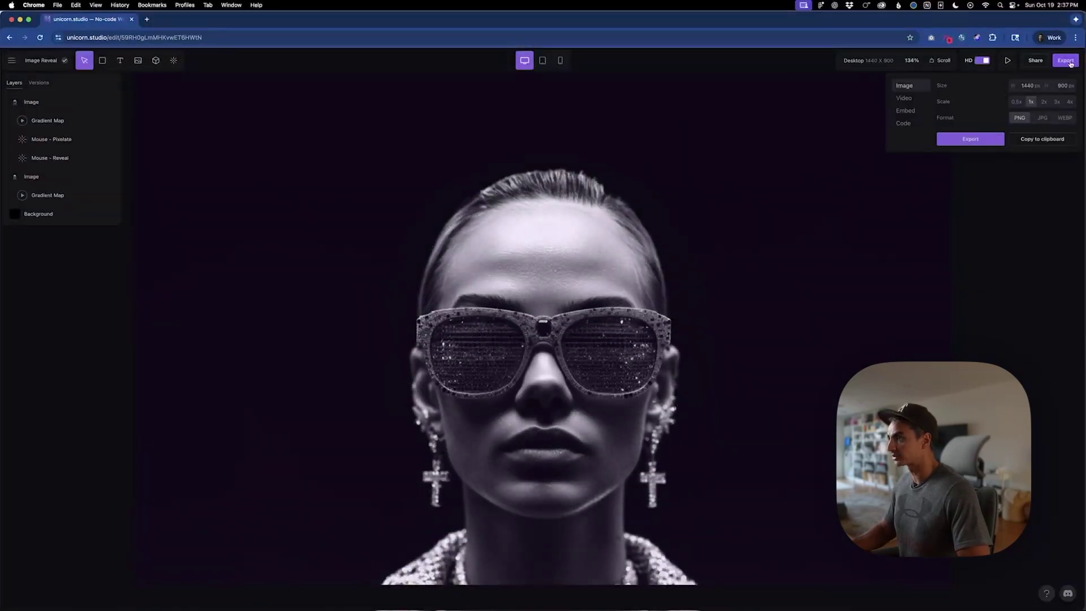
left_click(903, 113)
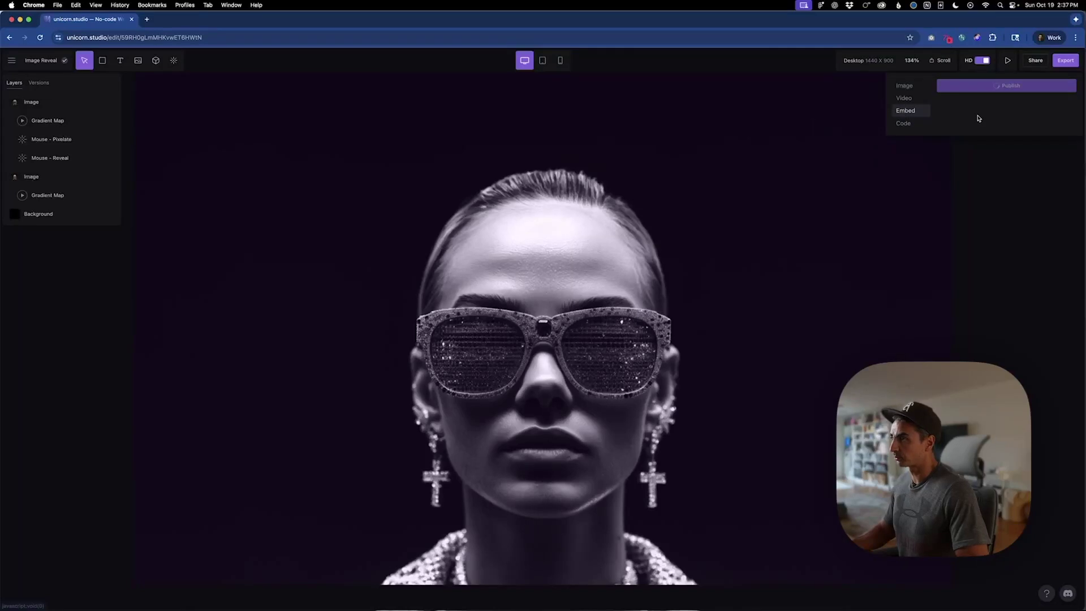
left_click(1010, 294)
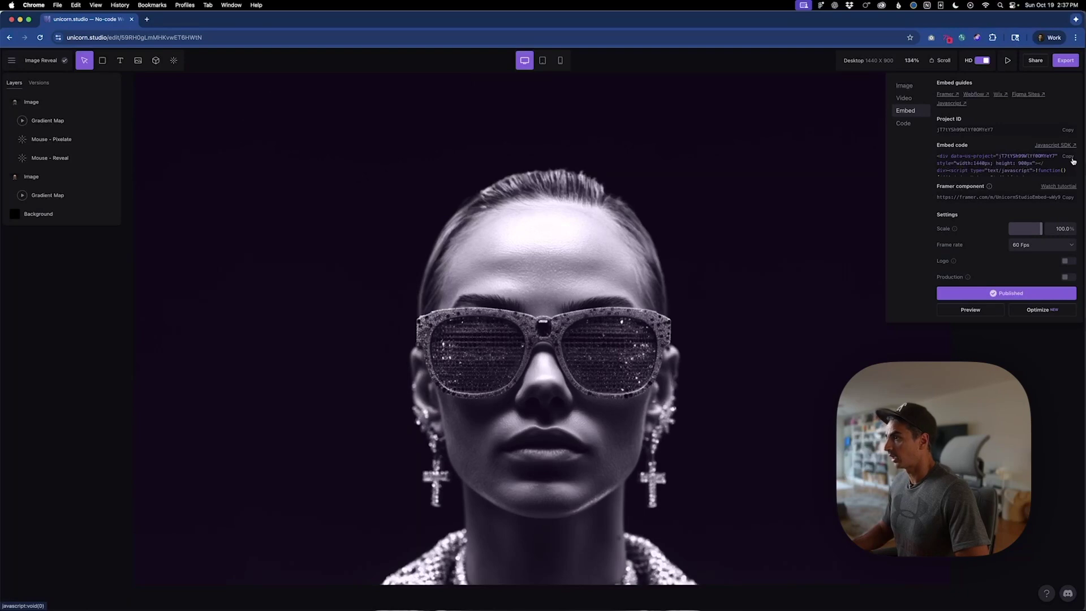
mouse_move(373, 594)
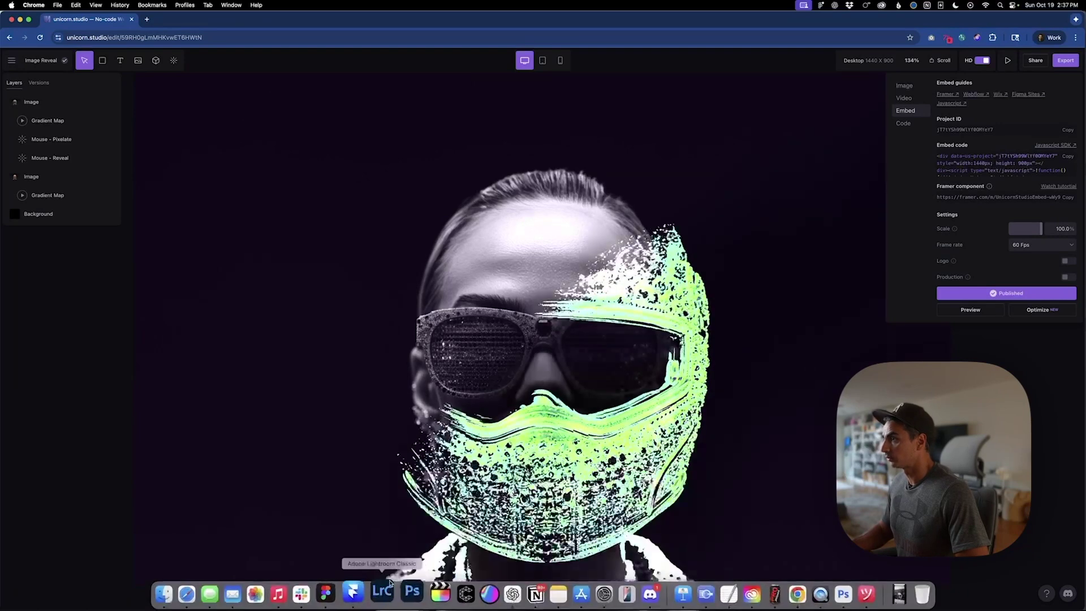
left_click(359, 595)
Locate and select the Unicorn Studio Embed layer under Hero > BG in Framer's layers.
key("Escape")
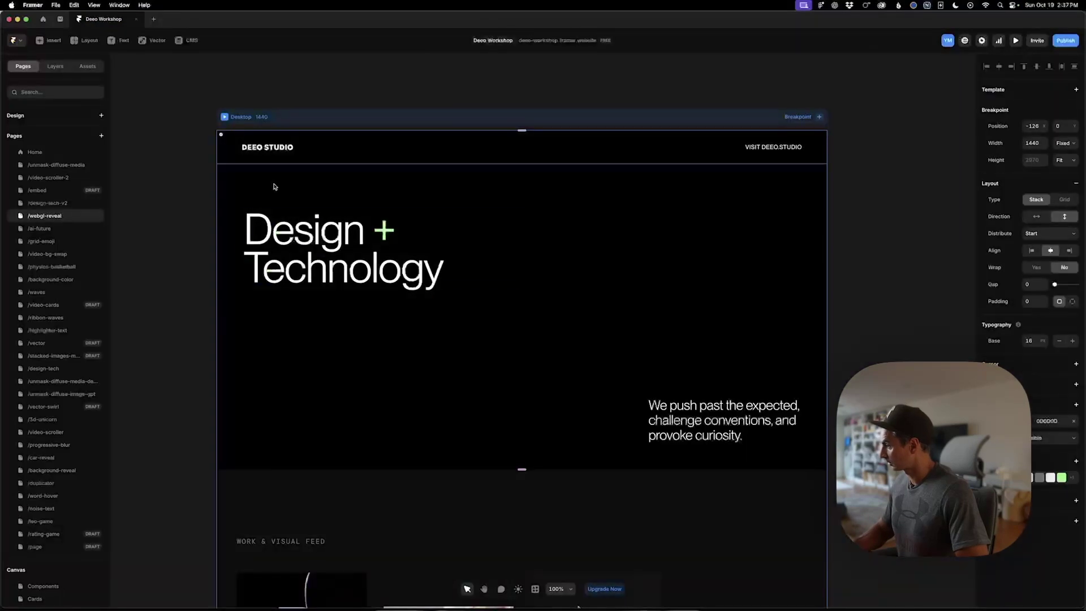
left_click(55, 67)
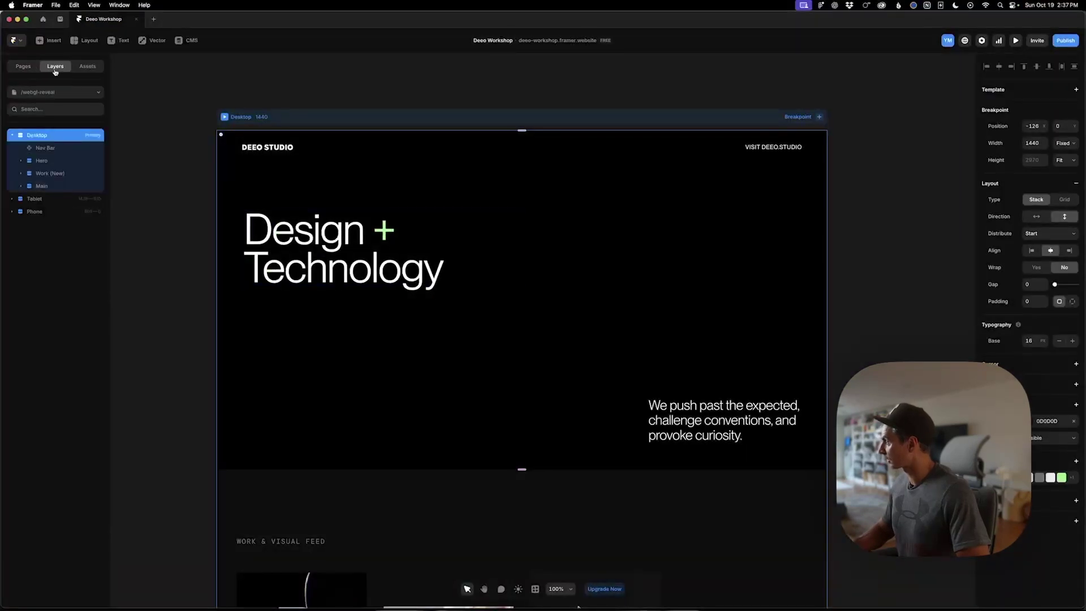
left_click(47, 165)
left_click(41, 187)
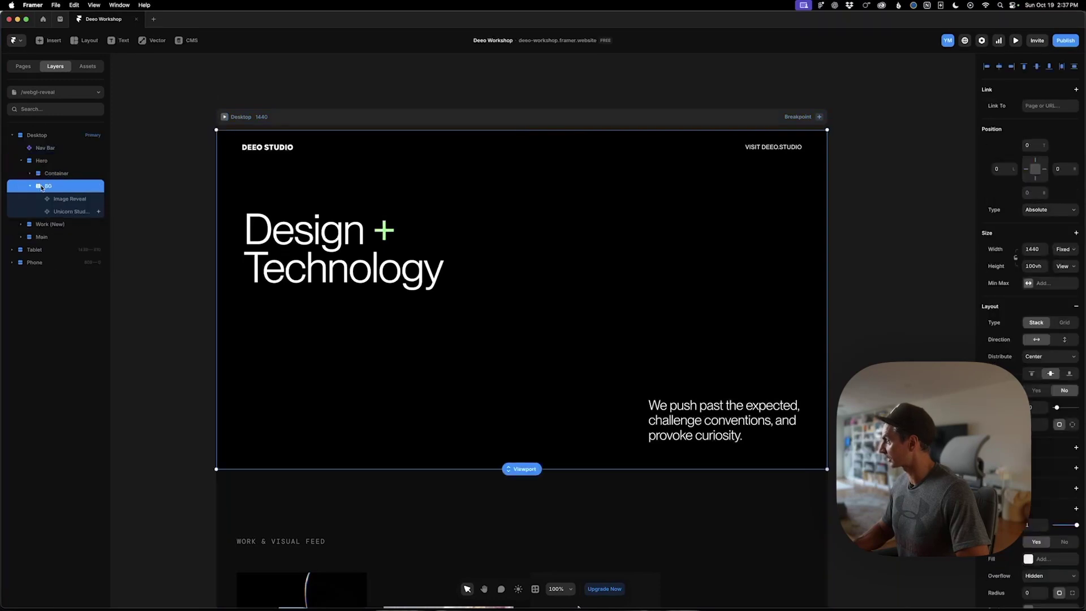
left_click(77, 214)
left_click_drag(111, 202, 154, 207)
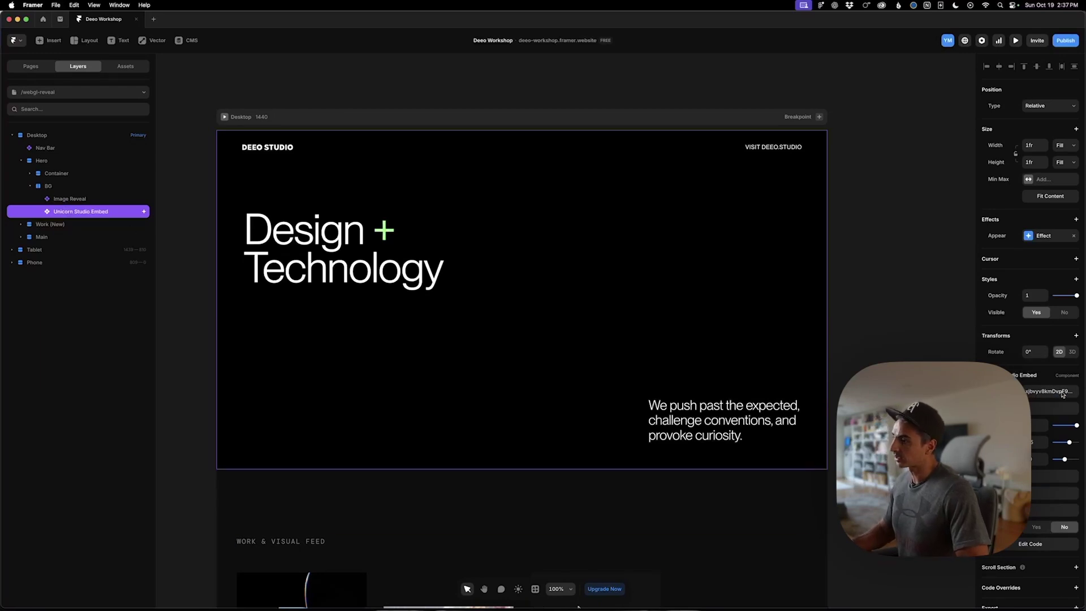
Check the project ID in Unicorn Studio, then preview the Desktop frame.
key("super+Tab")
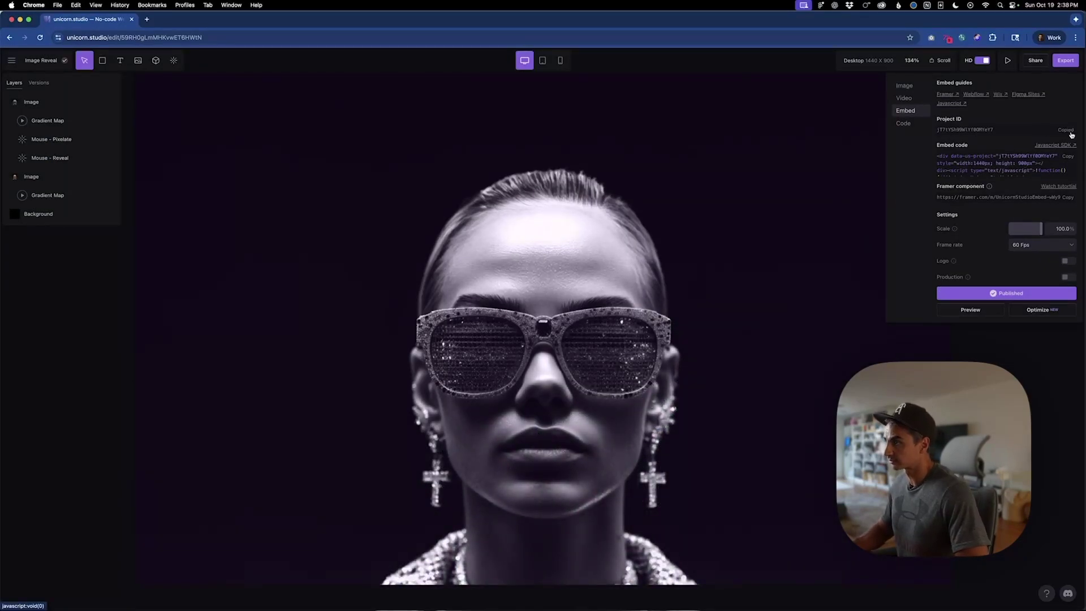
key("super+Tab")
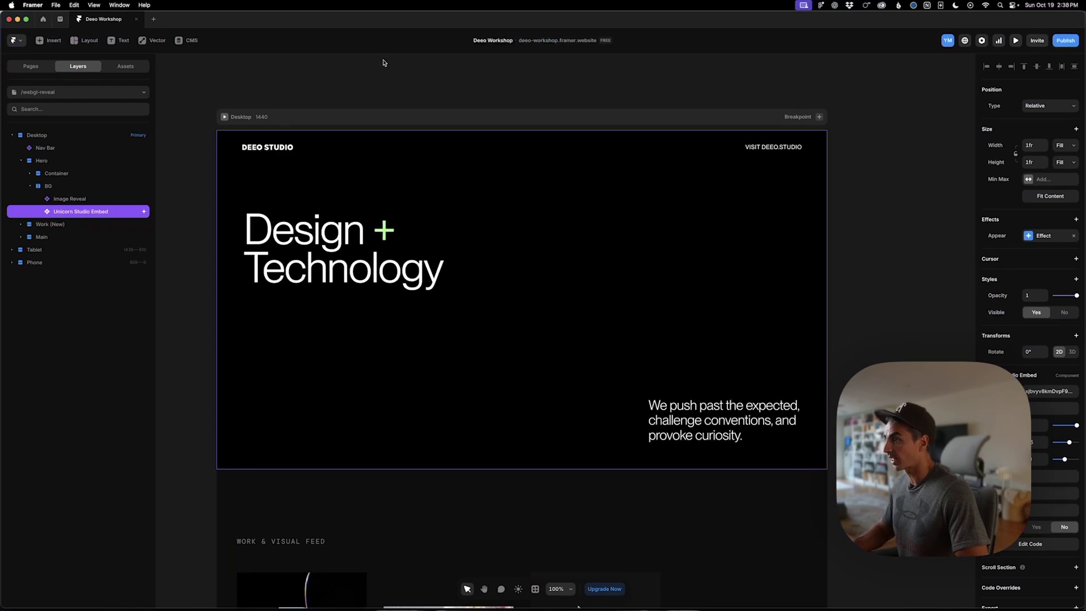
left_click(249, 68)
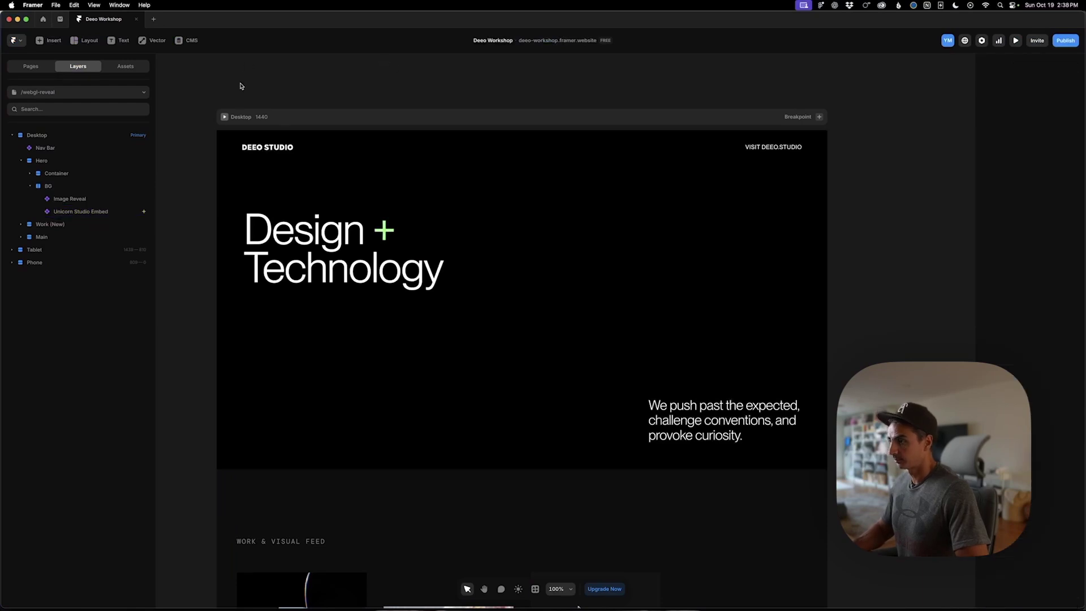
left_click(225, 117)
key("super+p")
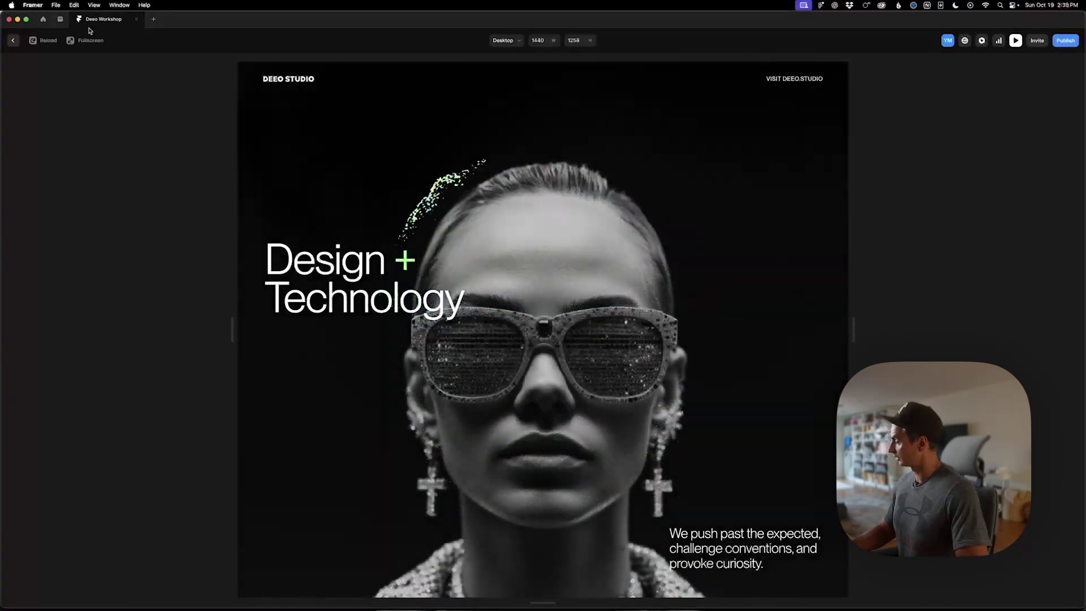
Close the preview and scroll the canvas back to the Design + Technology hero.
key("Escape")
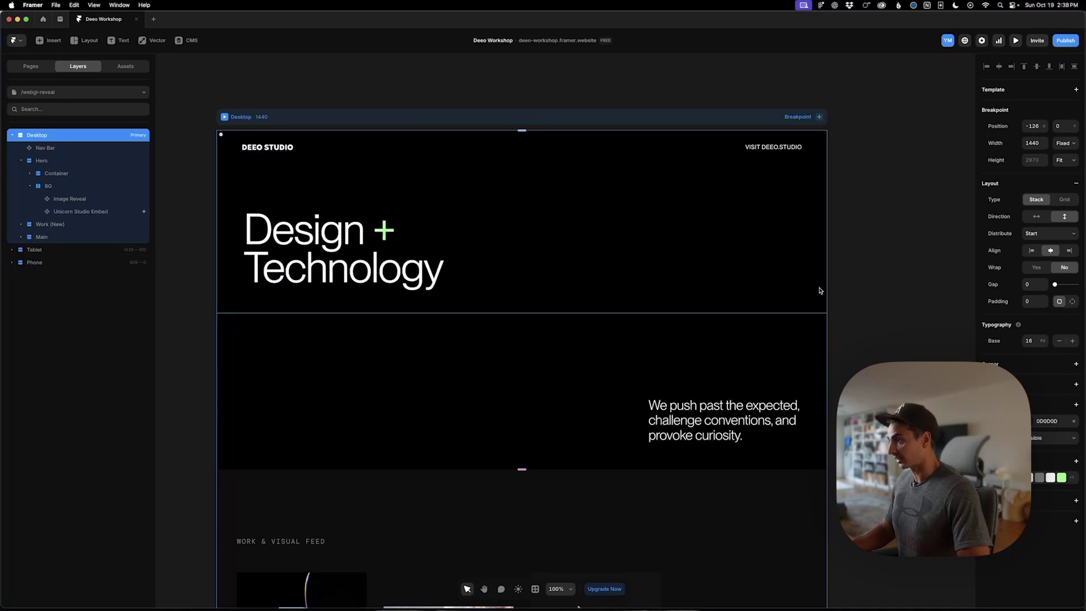
scroll(823, 291, "left", 2)
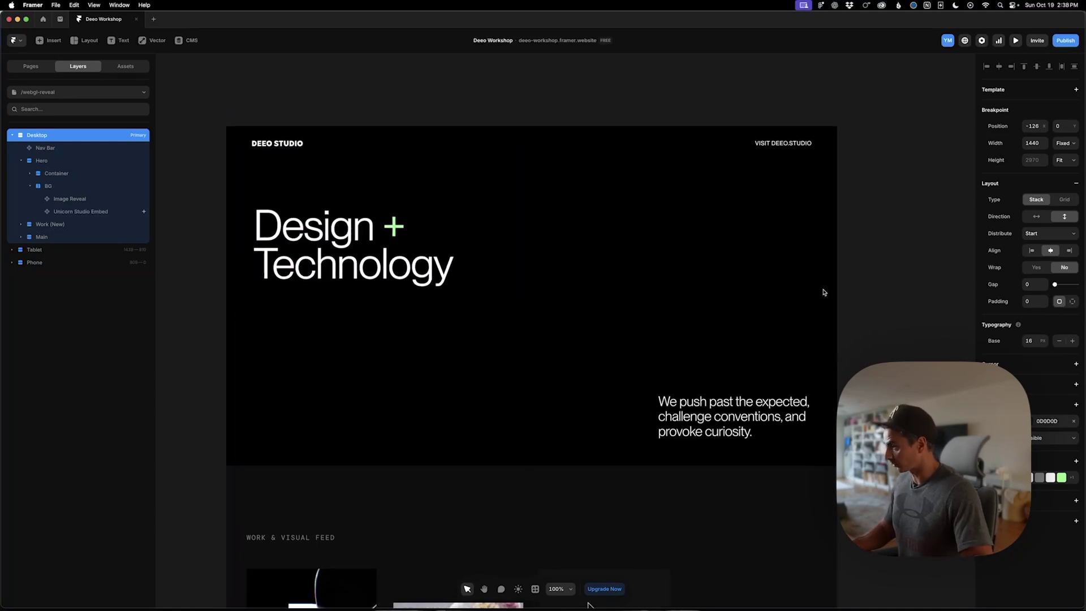